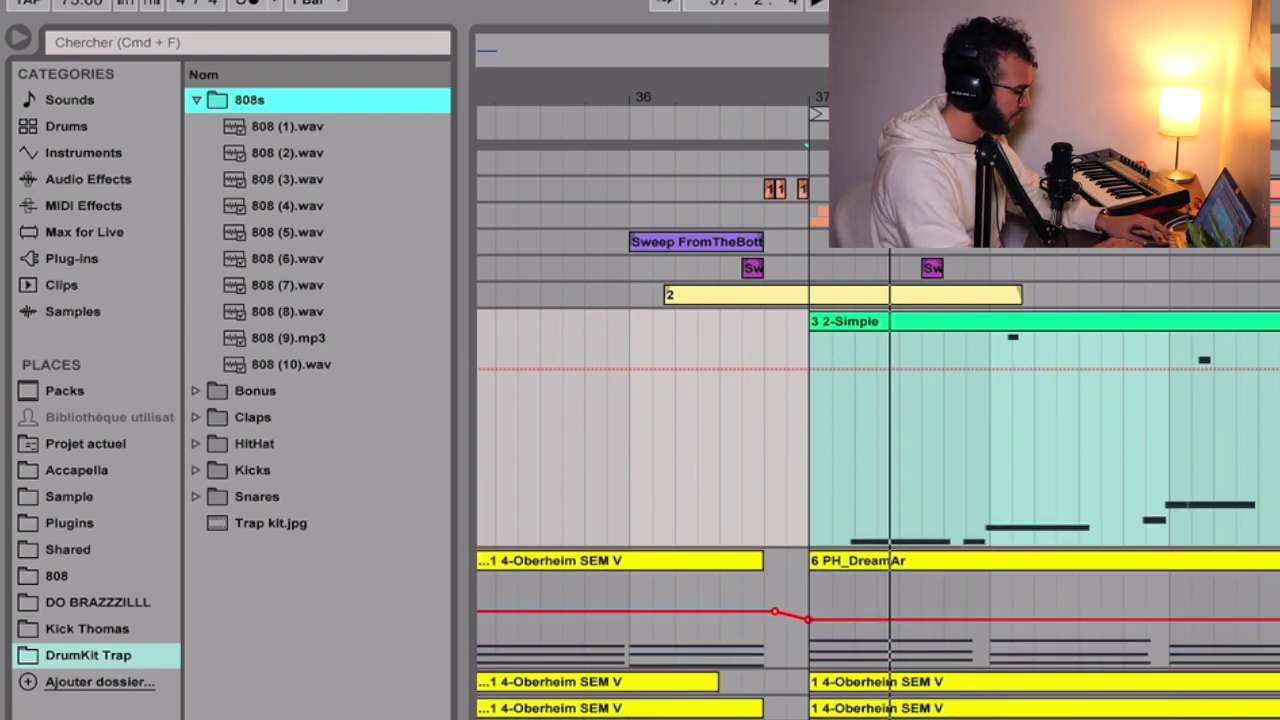
Search the browser for "sampler" and clear the search
key("super+f")
type("sampler")
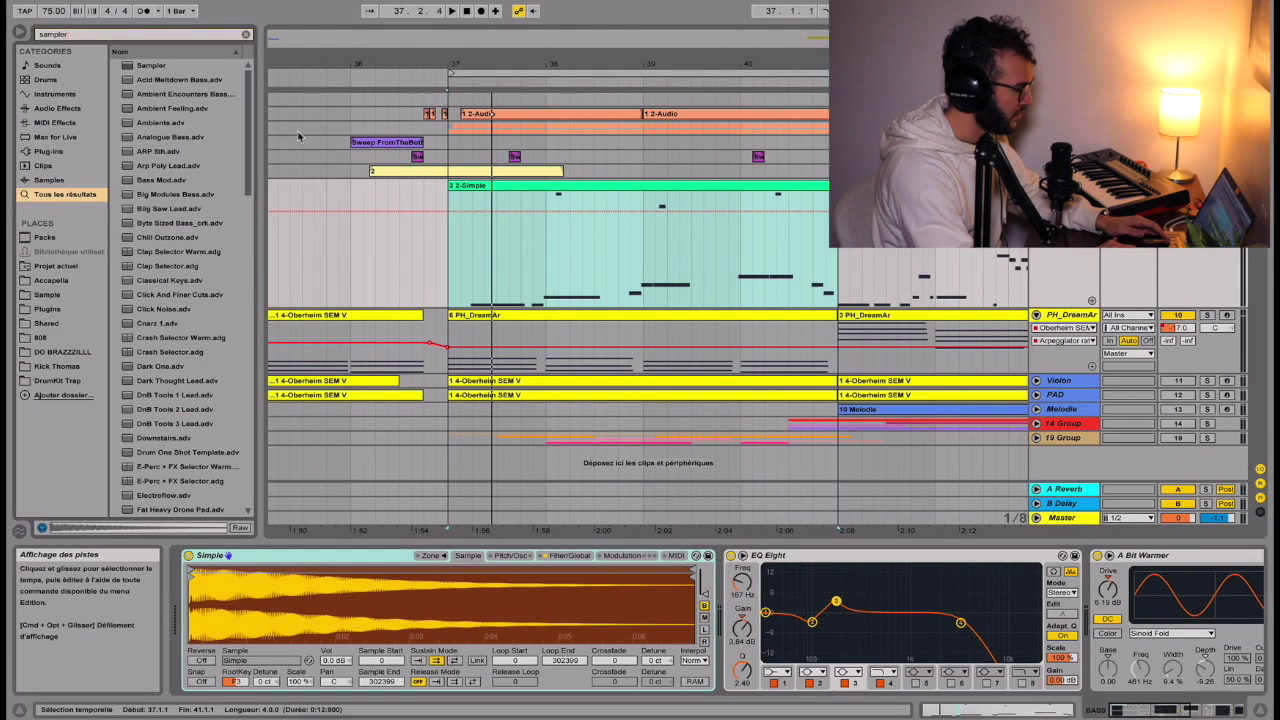
left_click(246, 35)
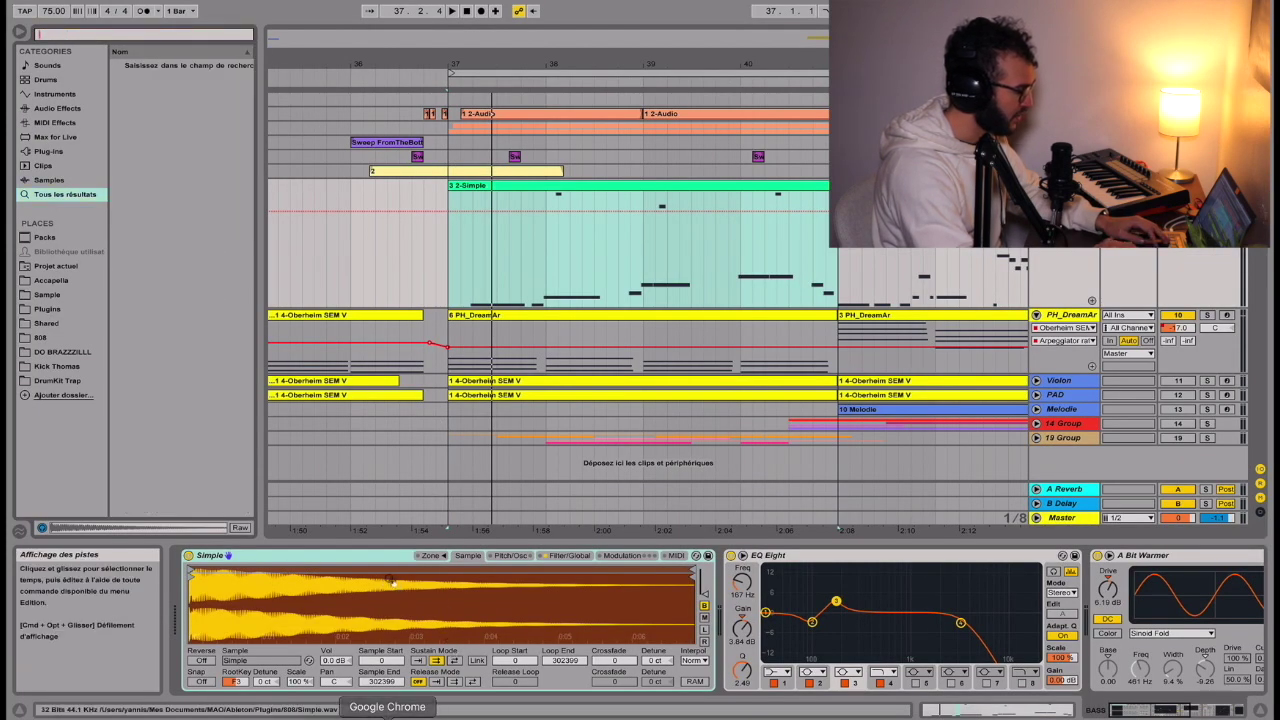
Select the 808 (1).wav sample in the 808s folder of DrumKit Trap
left_click(57, 380)
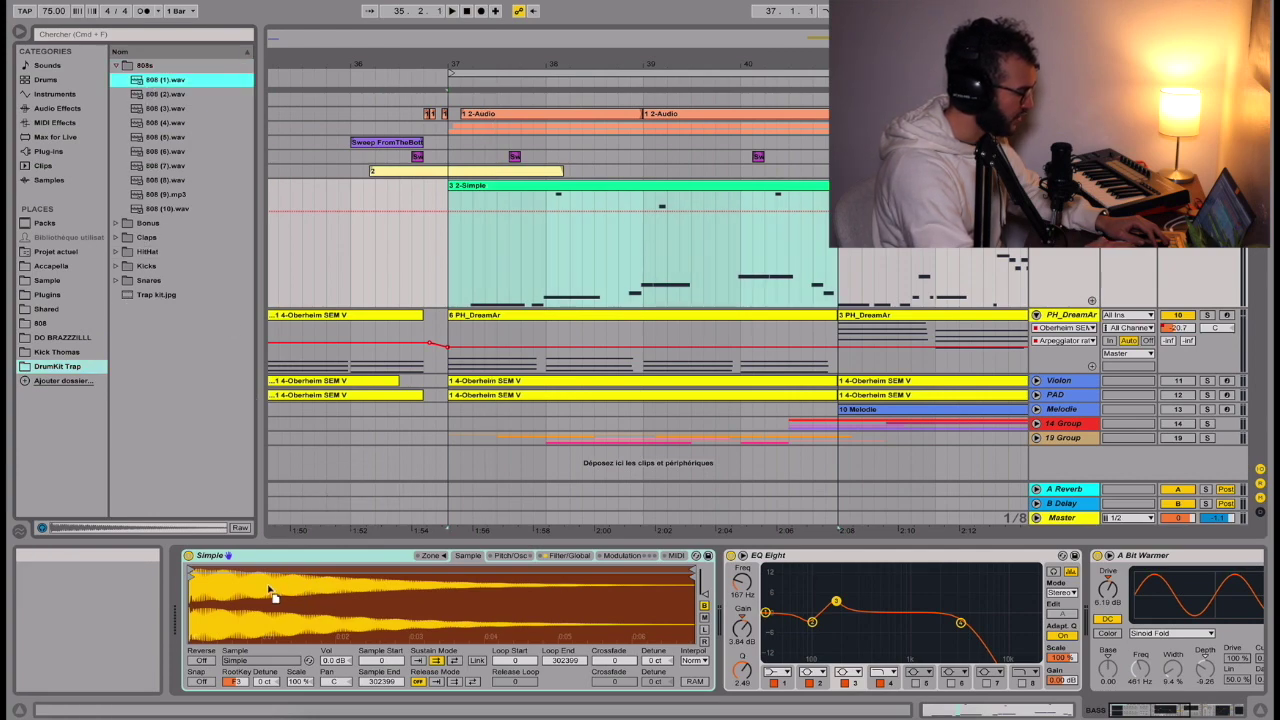
left_click(165, 80)
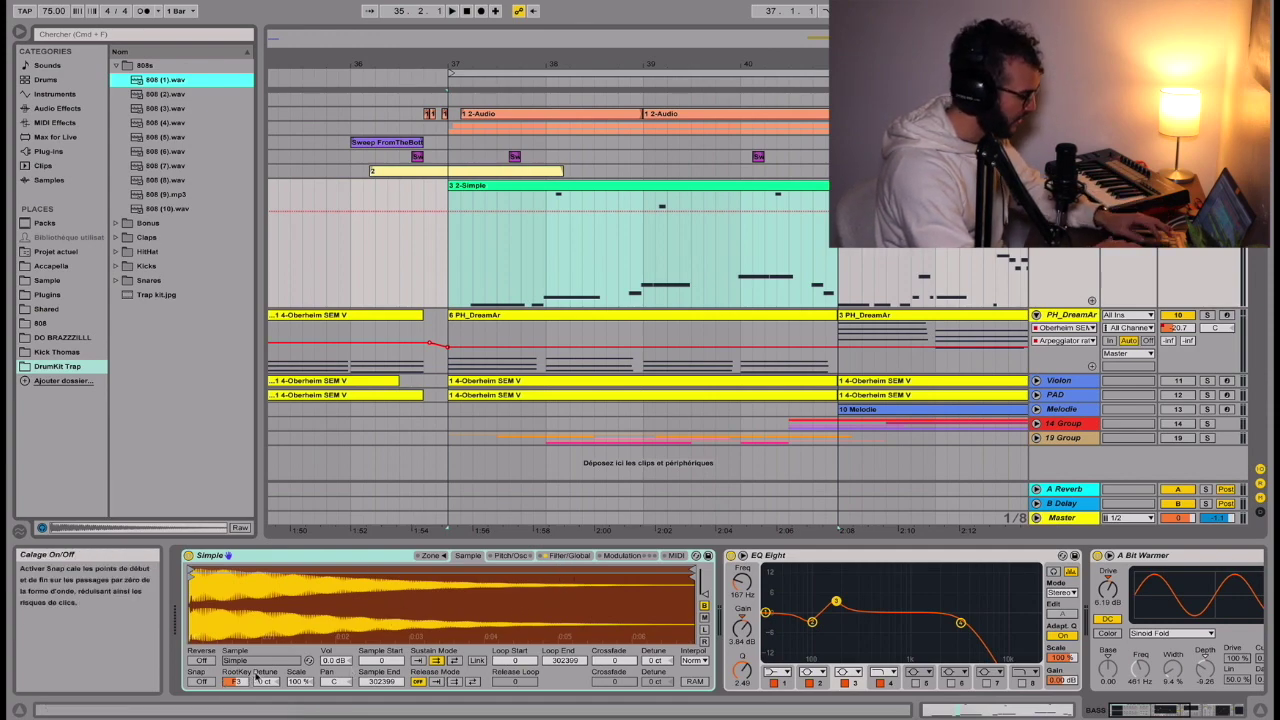
Search the browser for "tuner" and check the bass sample's pitch against its root key using the Tuner device
key("super+f")
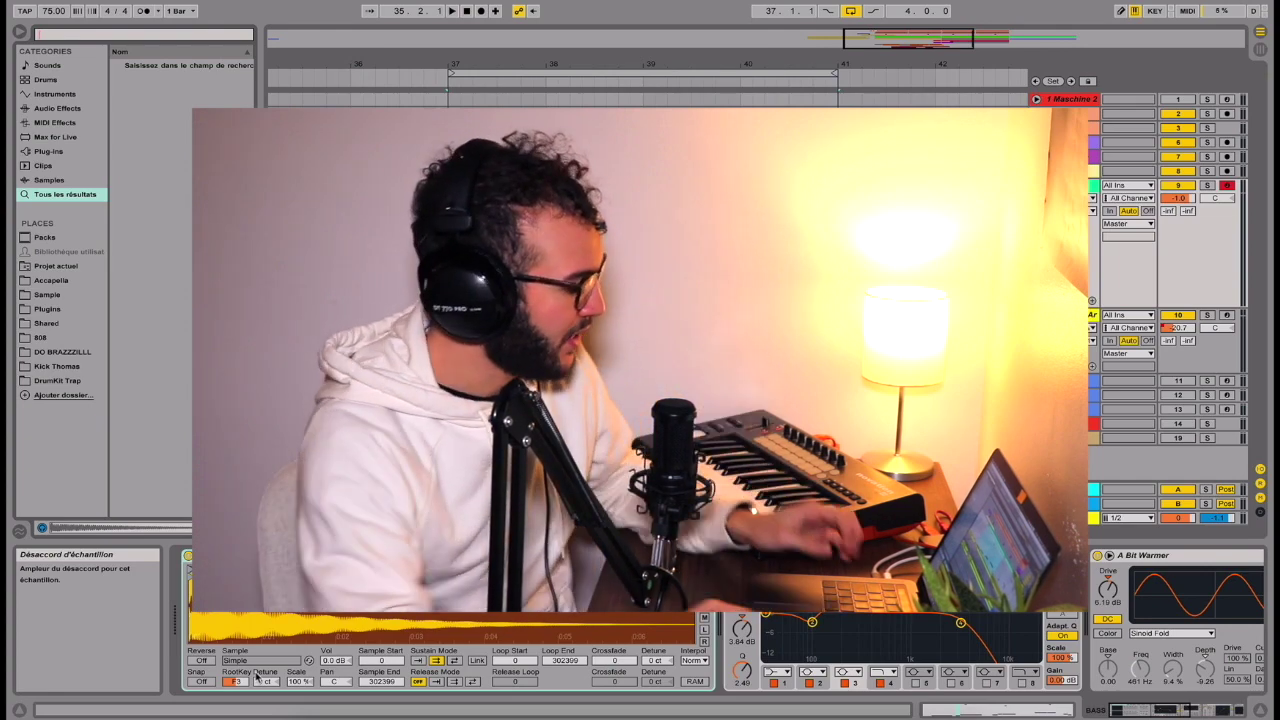
key("ctrl+f")
type("tuner")
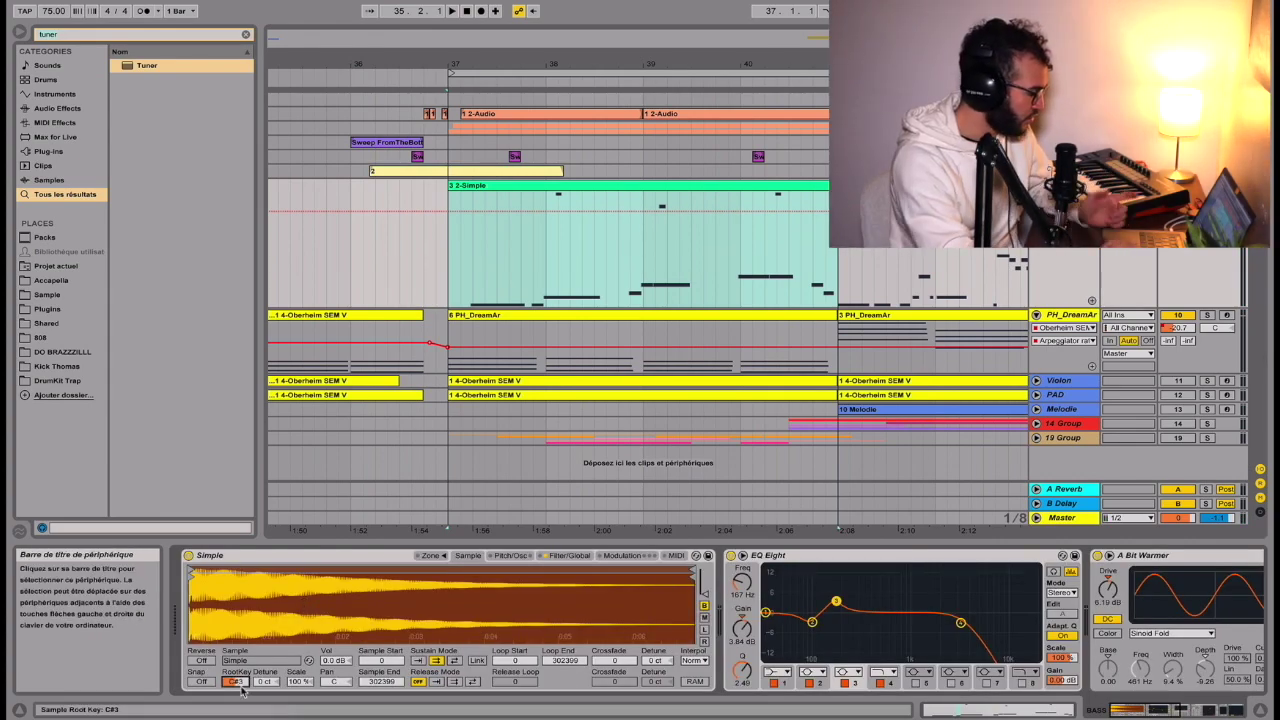
scroll(347, 638, "down", 5)
scroll(347, 638, "down", 3)
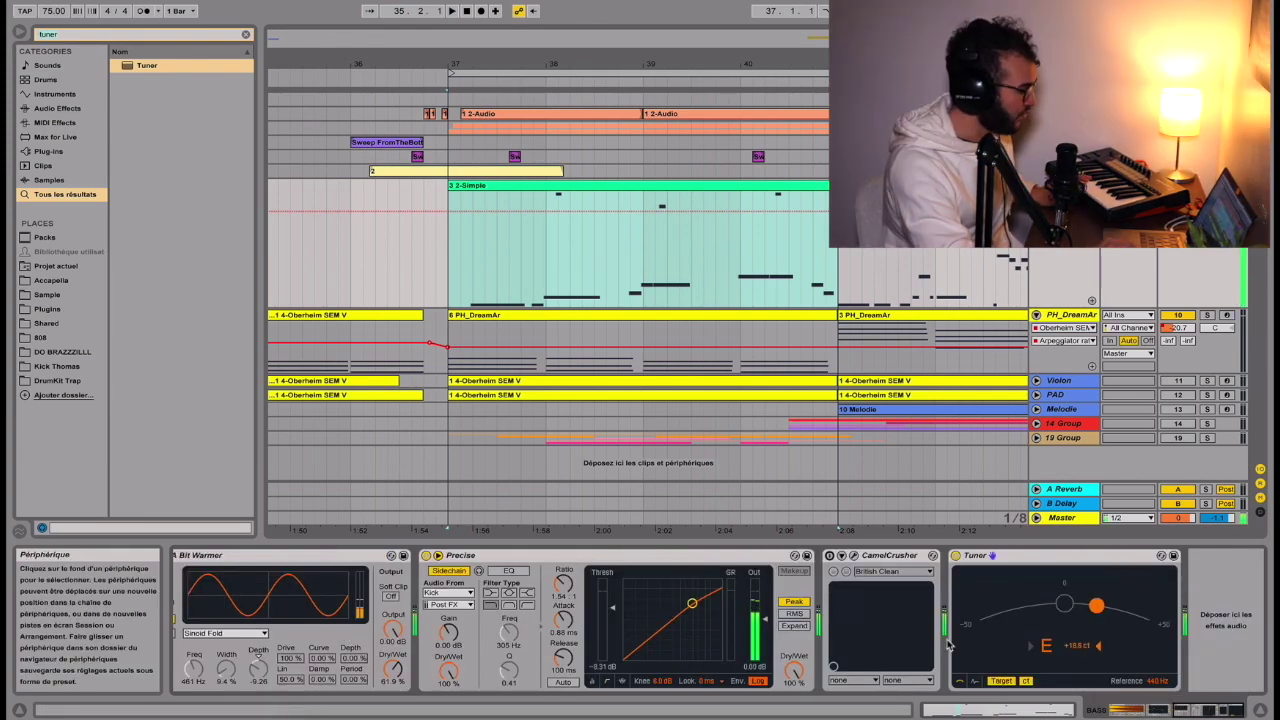
scroll(184, 655, "up", 8)
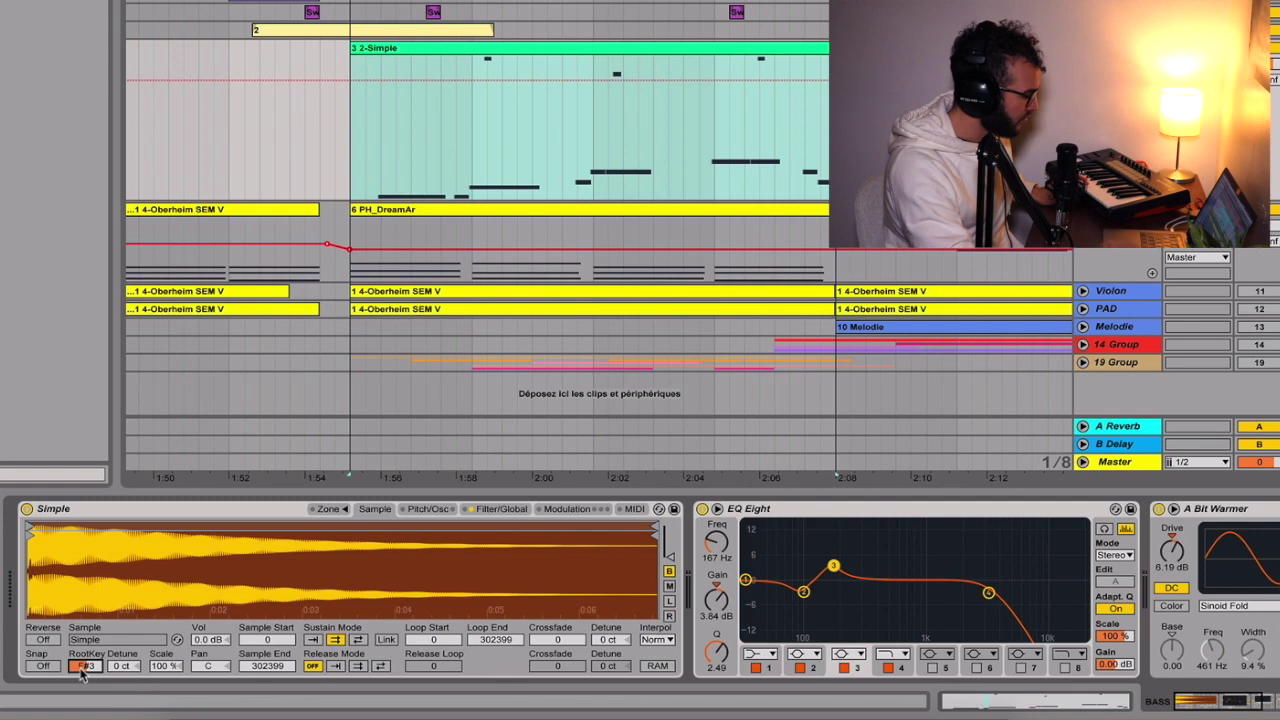
scroll(82, 675, "down", 3)
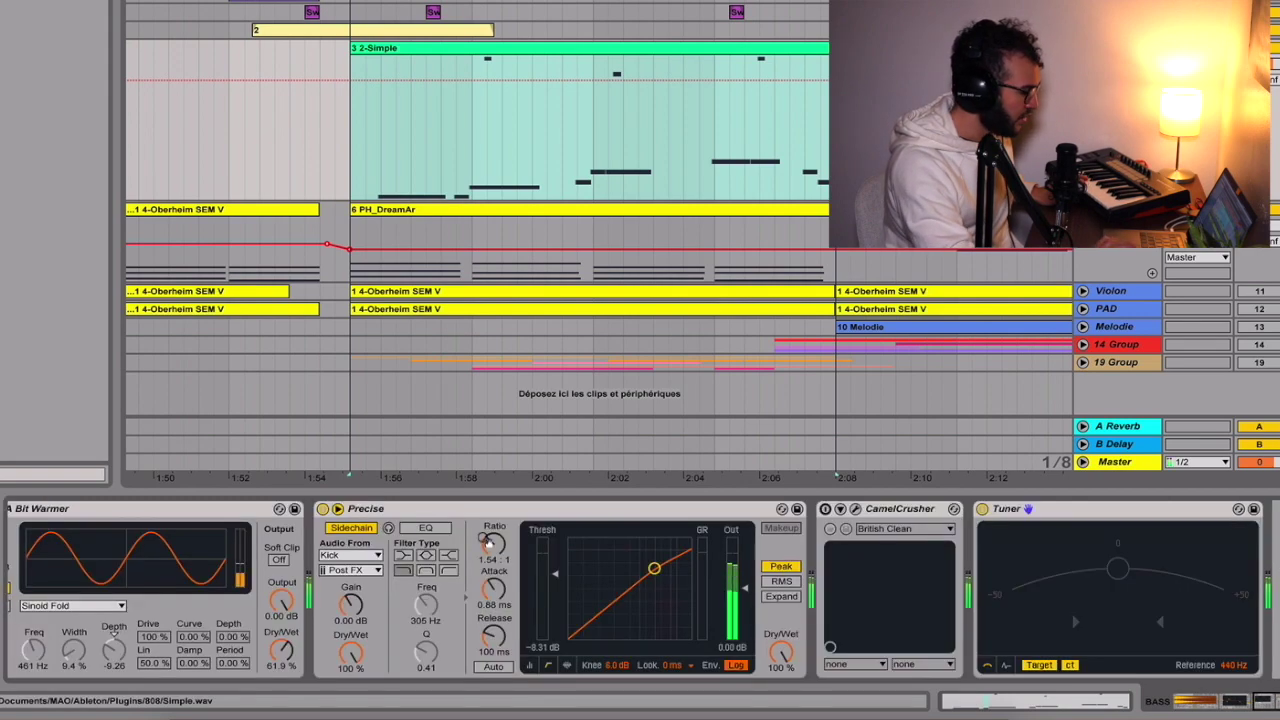
Delete the Tuner device from the end of the BASS track's device chain
left_click(1031, 511)
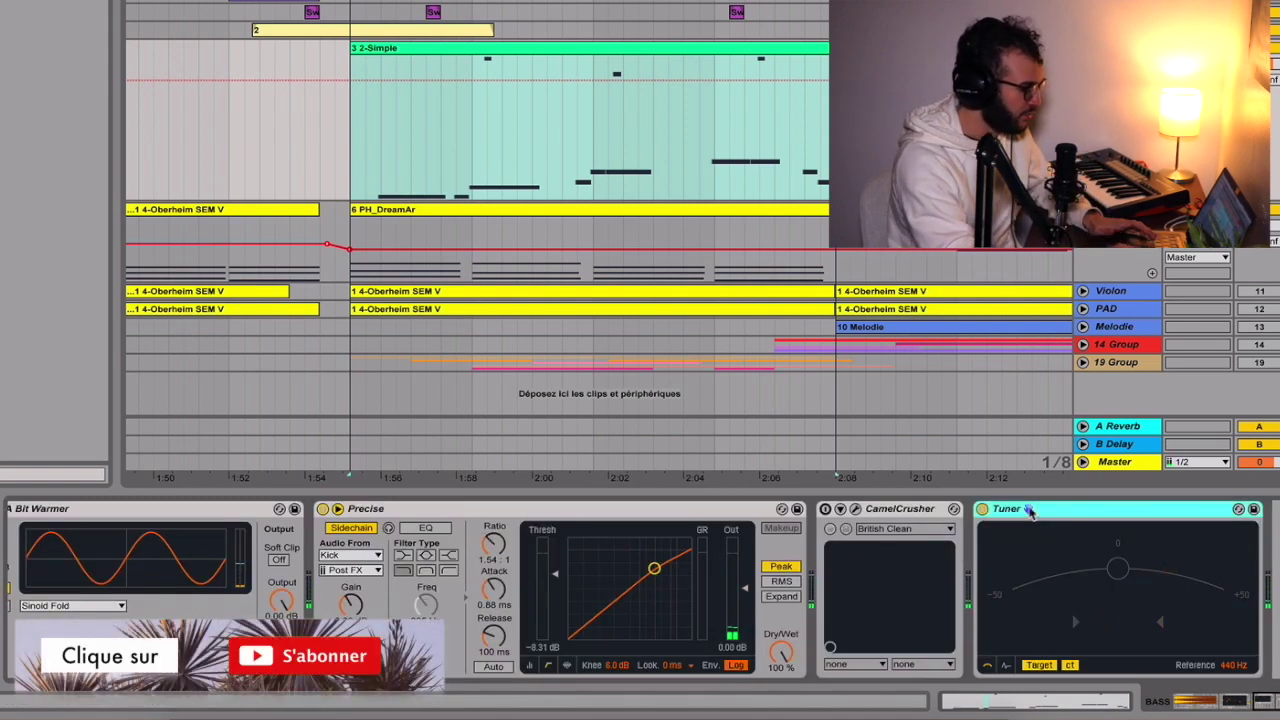
key("Delete")
Reshape the bass sampler's volume envelope to an attack of about 13.8 ms and a release of 125 ms
scroll(557, 583, "up", 3)
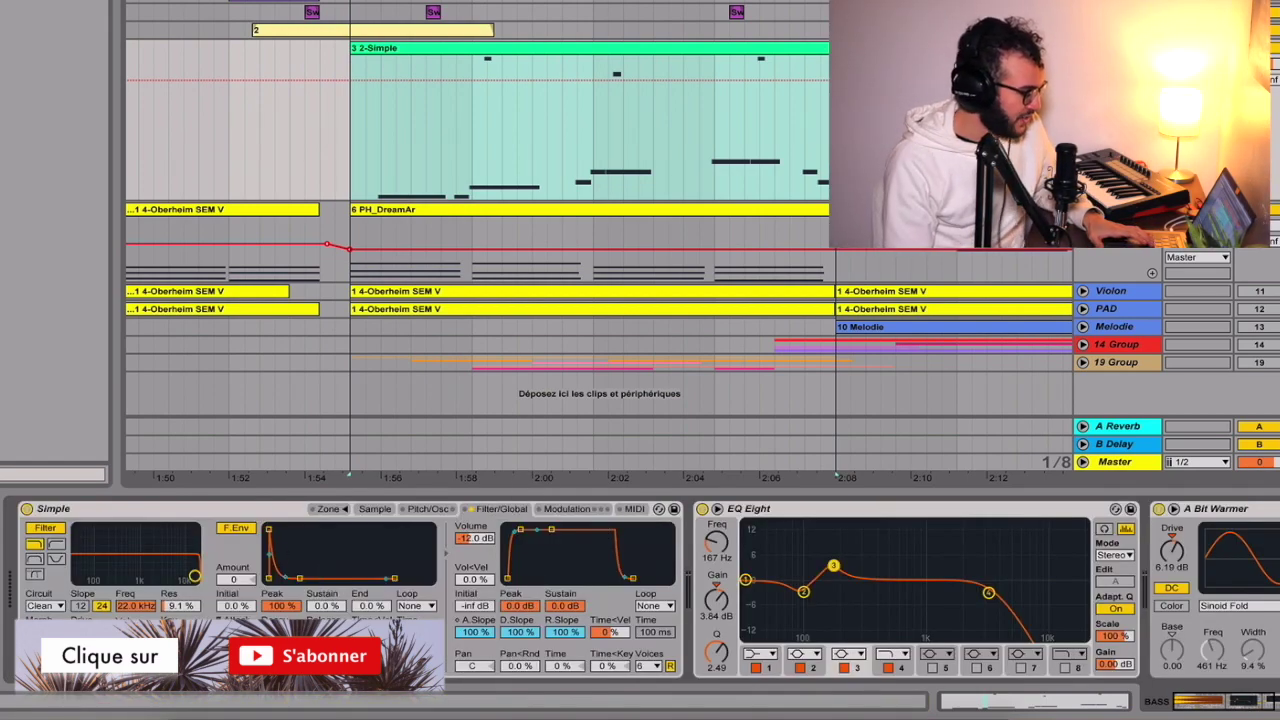
left_click(521, 531)
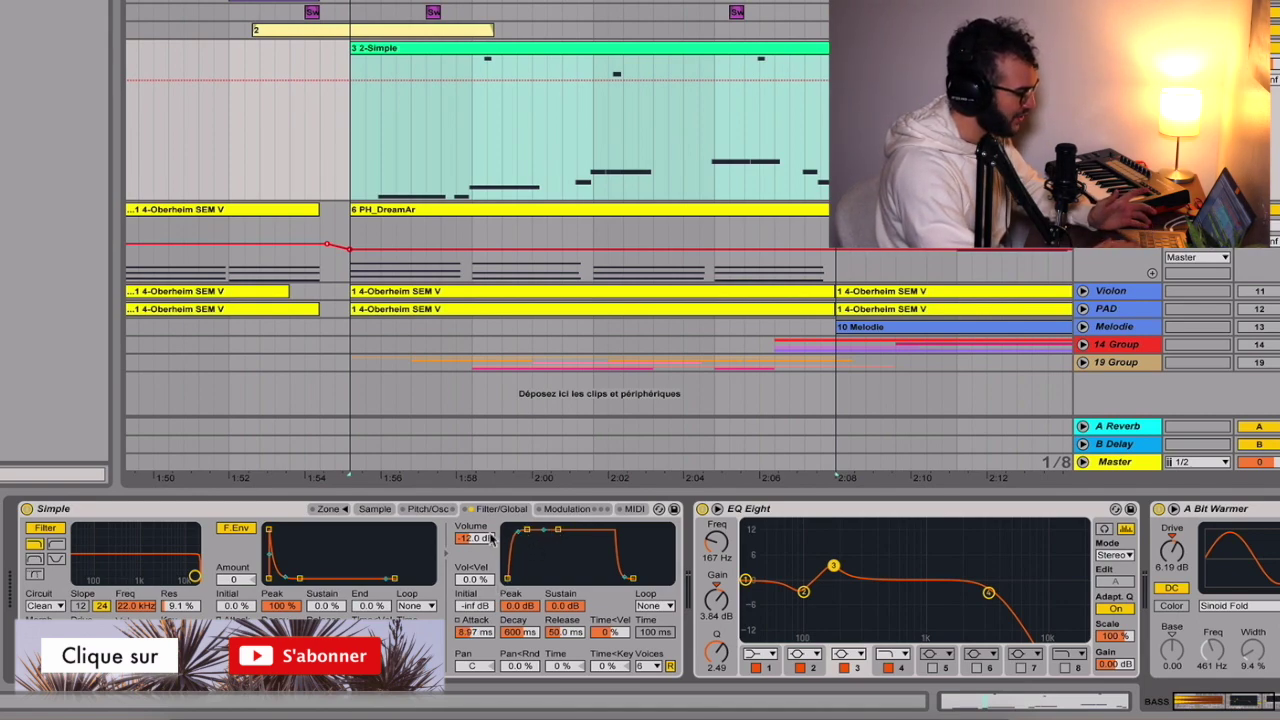
left_click_drag(526, 529, 508, 531)
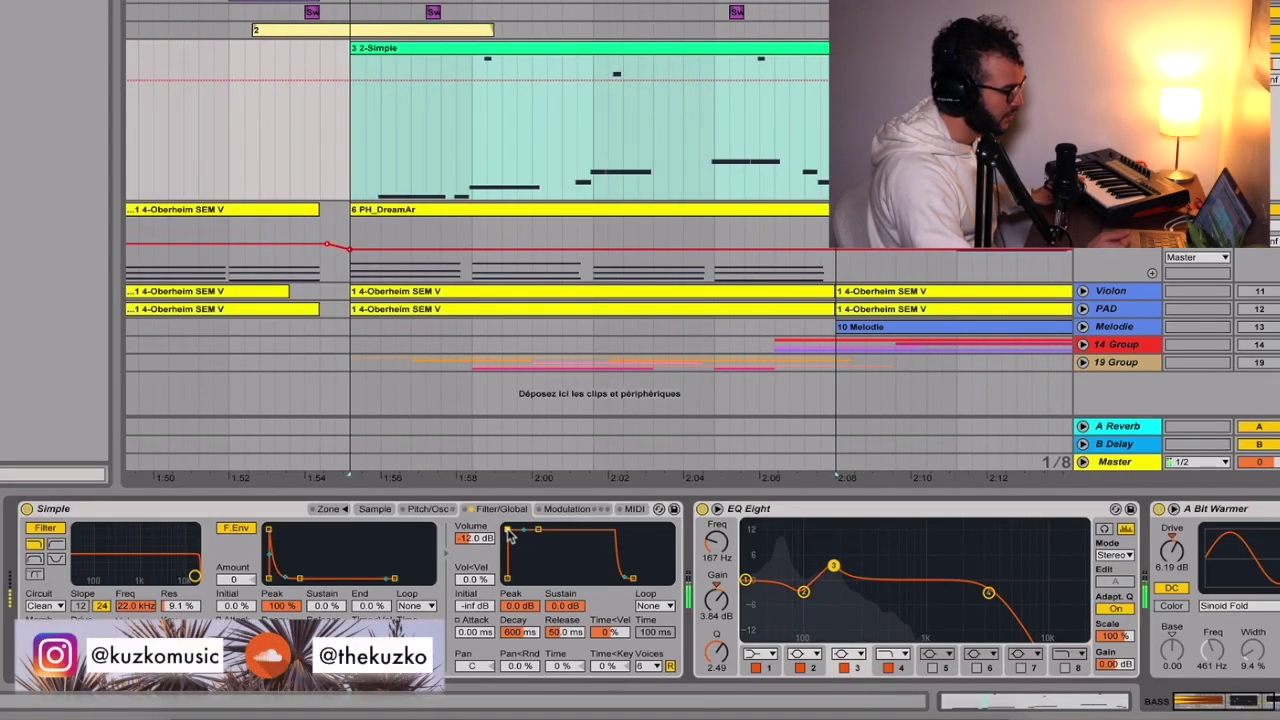
left_click_drag(510, 533, 532, 536)
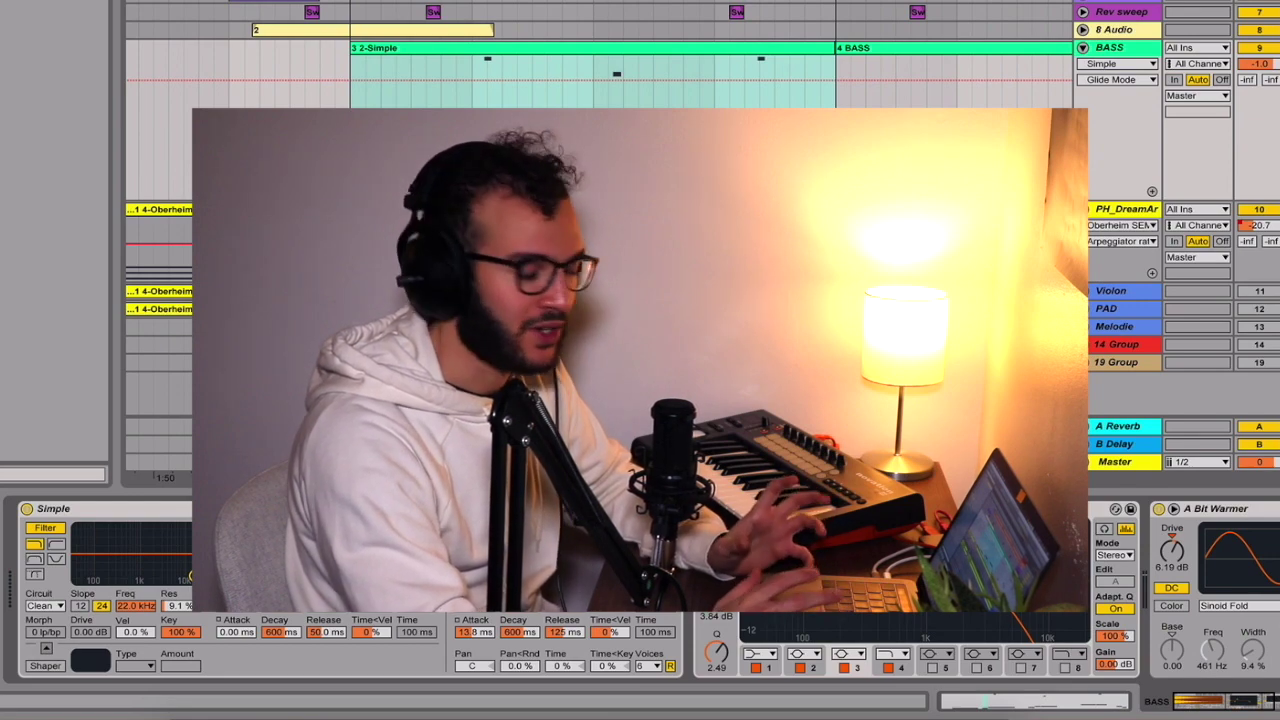
Examine the glide mode options in the bass sampler's pitch settings
scroll(640, 590, "right", 5)
scroll(572, 580, "left", 5)
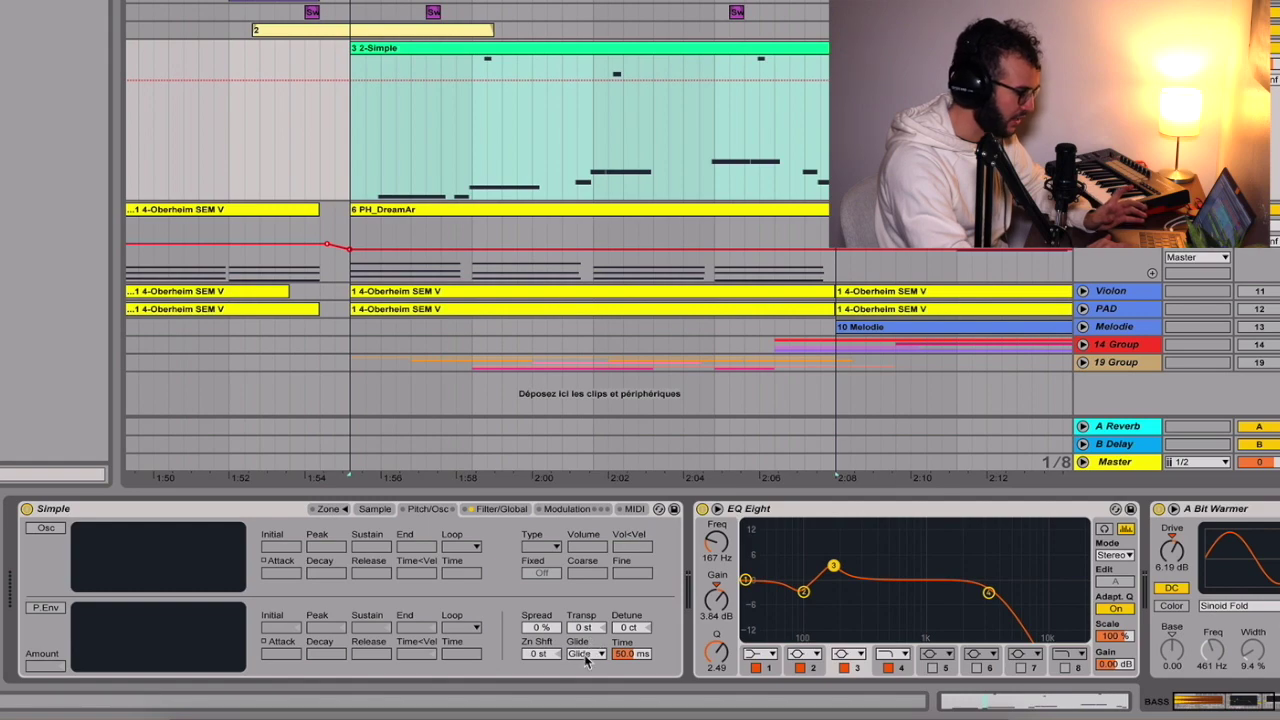
left_click(587, 655)
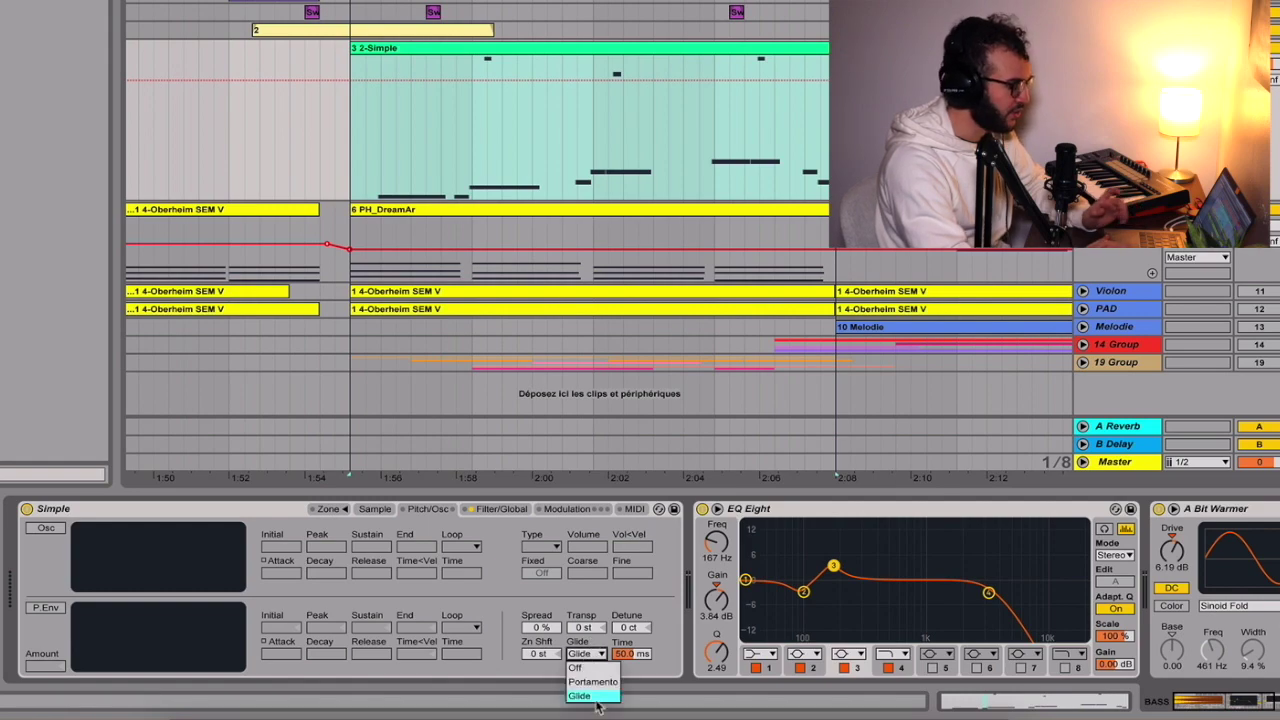
left_click(673, 677)
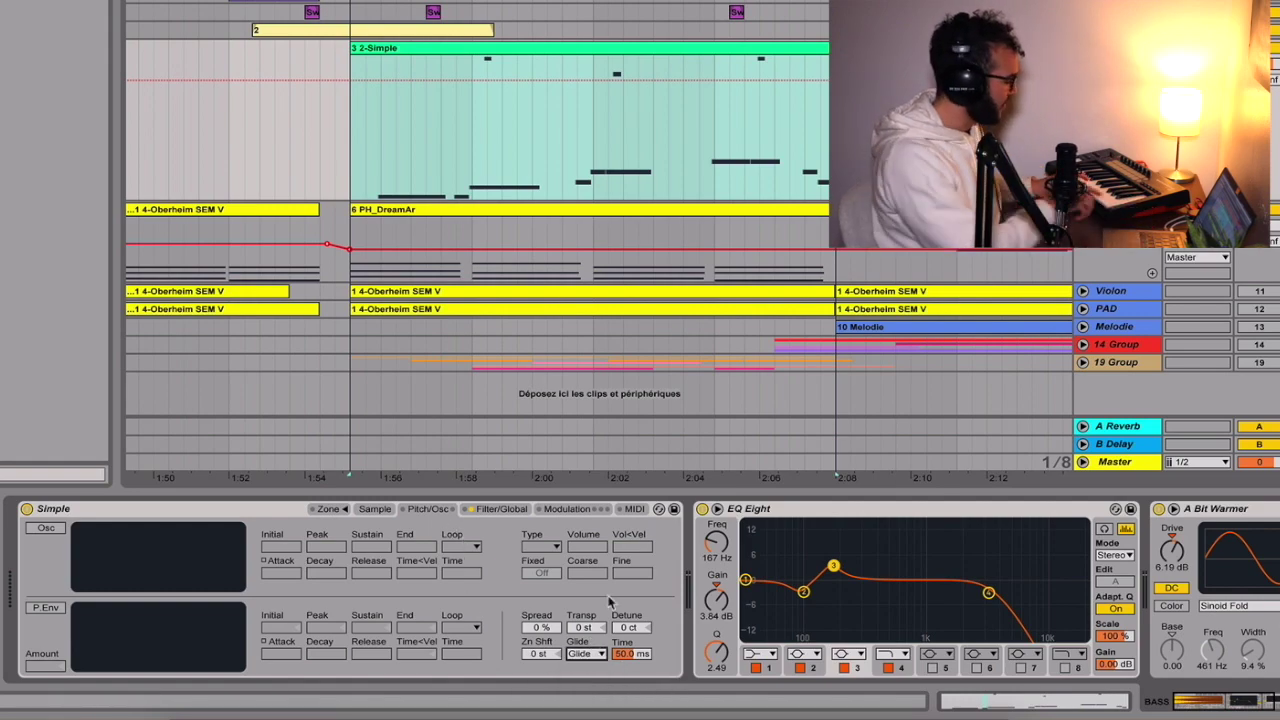
In the expanded EQ Eight curve, move band 3 to 189 Hz at 4.02 dB and band 2 to 98.8 Hz at -3.35 dB
scroll(704, 543, "right", 5)
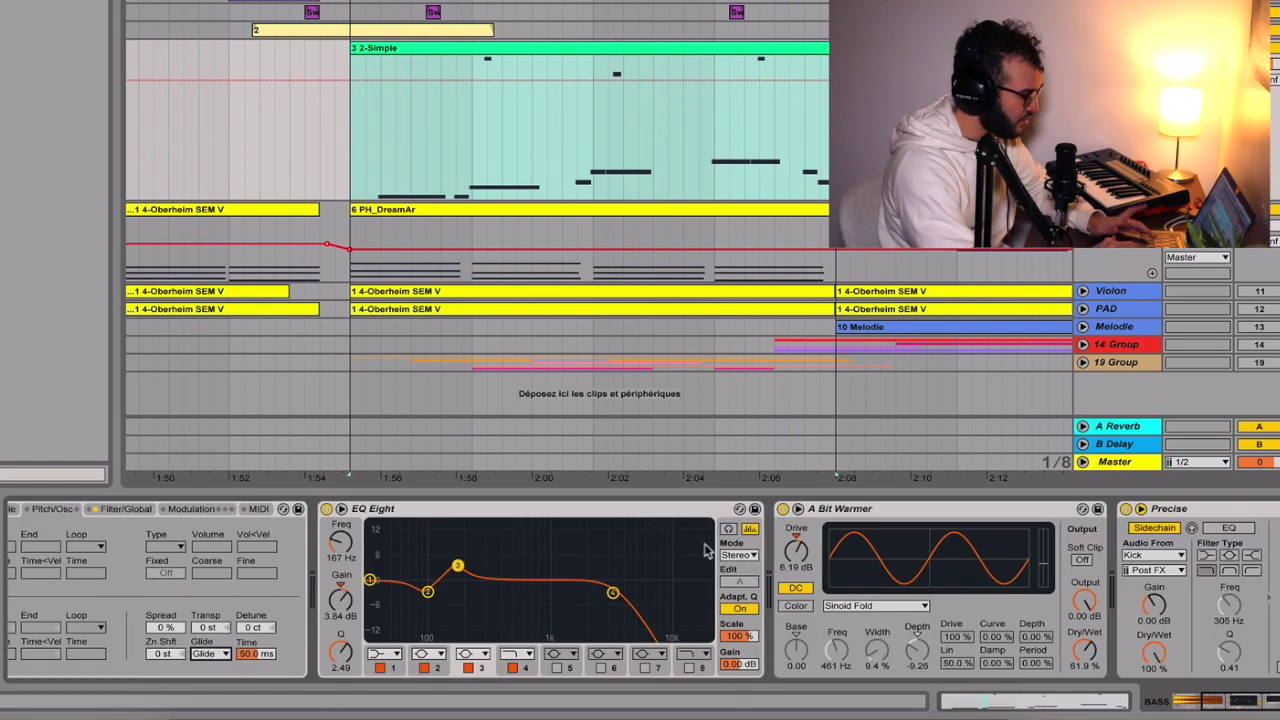
left_click(600, 515)
left_click(341, 509)
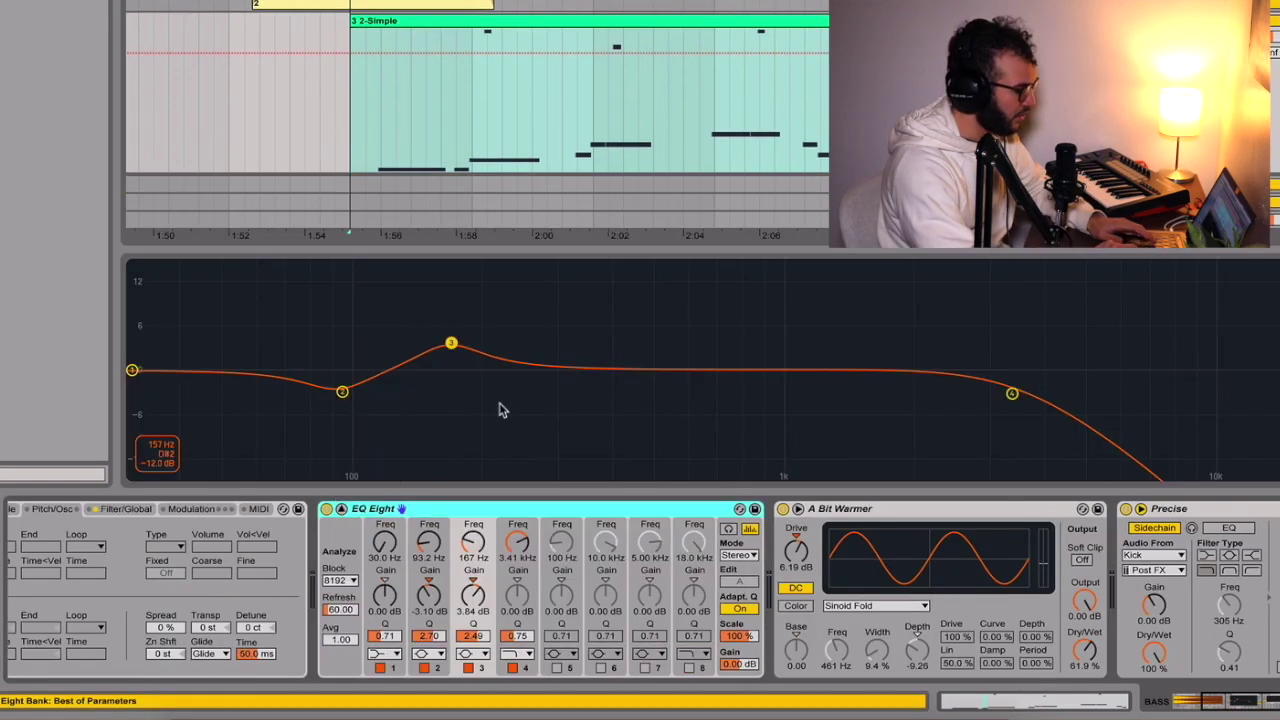
left_click_drag(450, 360, 473, 359)
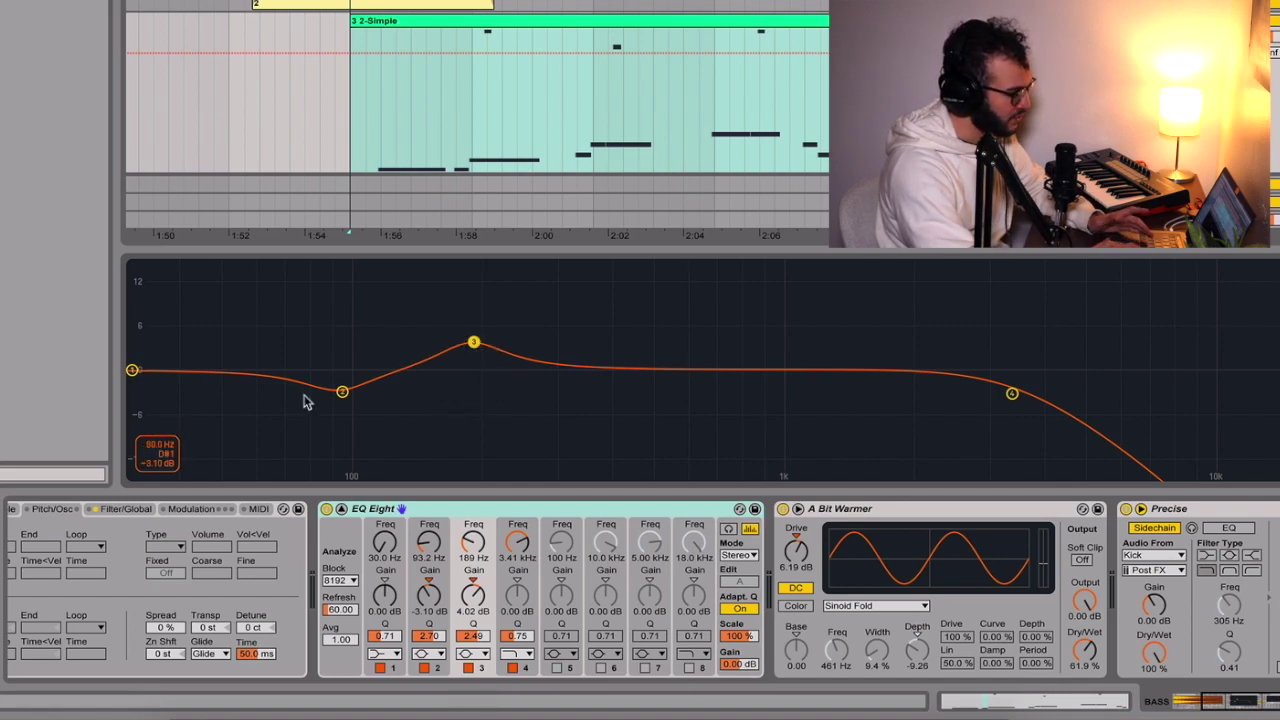
left_click_drag(342, 391, 351, 391)
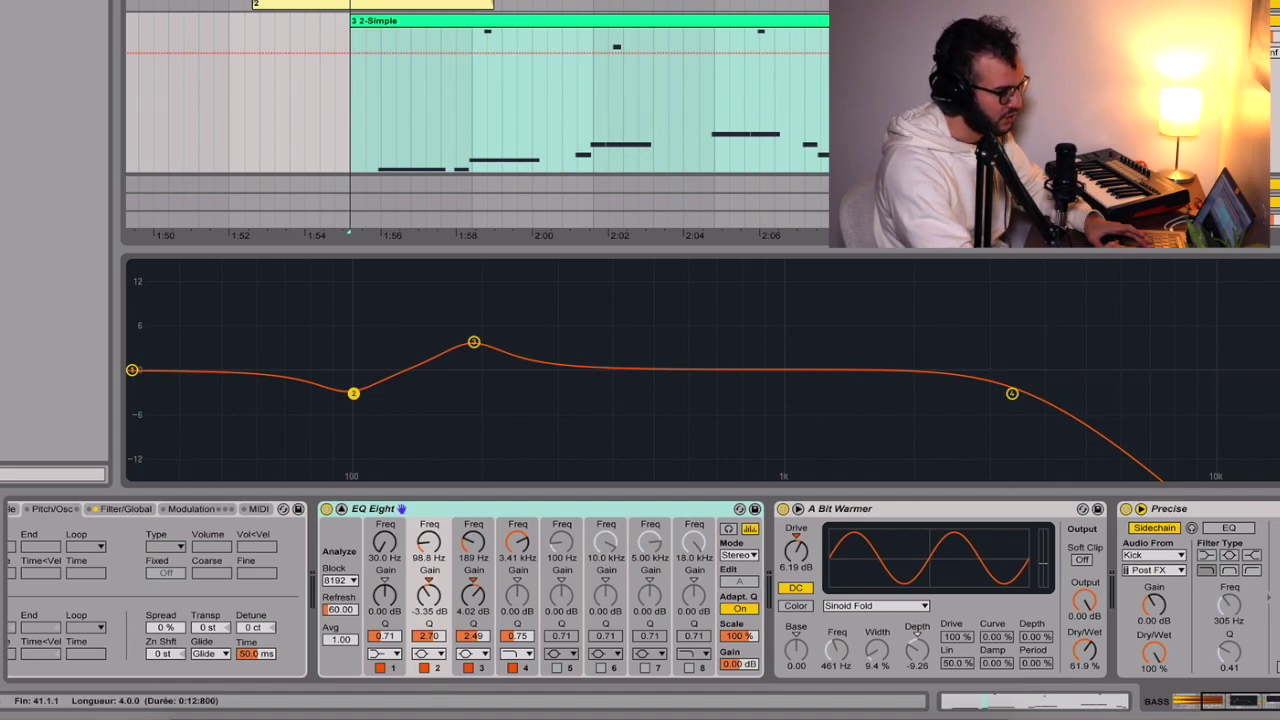
left_click(341, 509)
Review the A Bit Warmer, Precise and CamelCrusher devices in the BASS track's effect chain
left_click(585, 510)
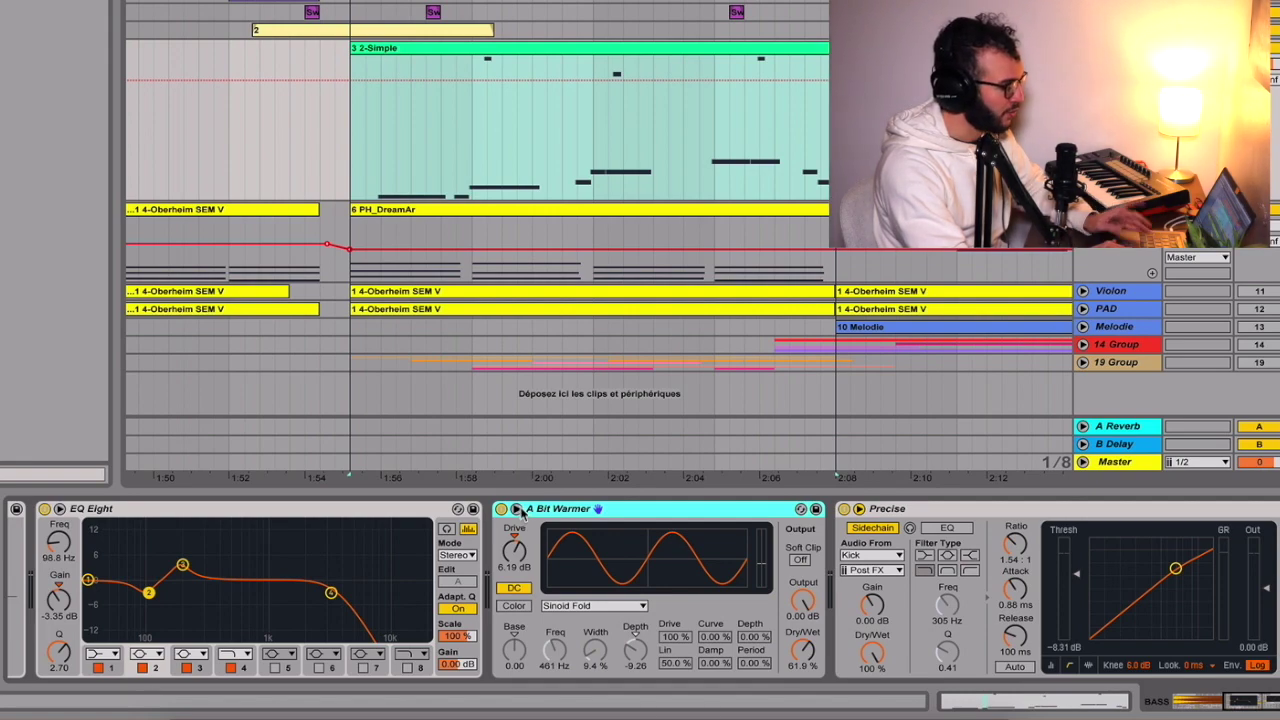
scroll(1047, 553, "right", 3)
left_click(1216, 510)
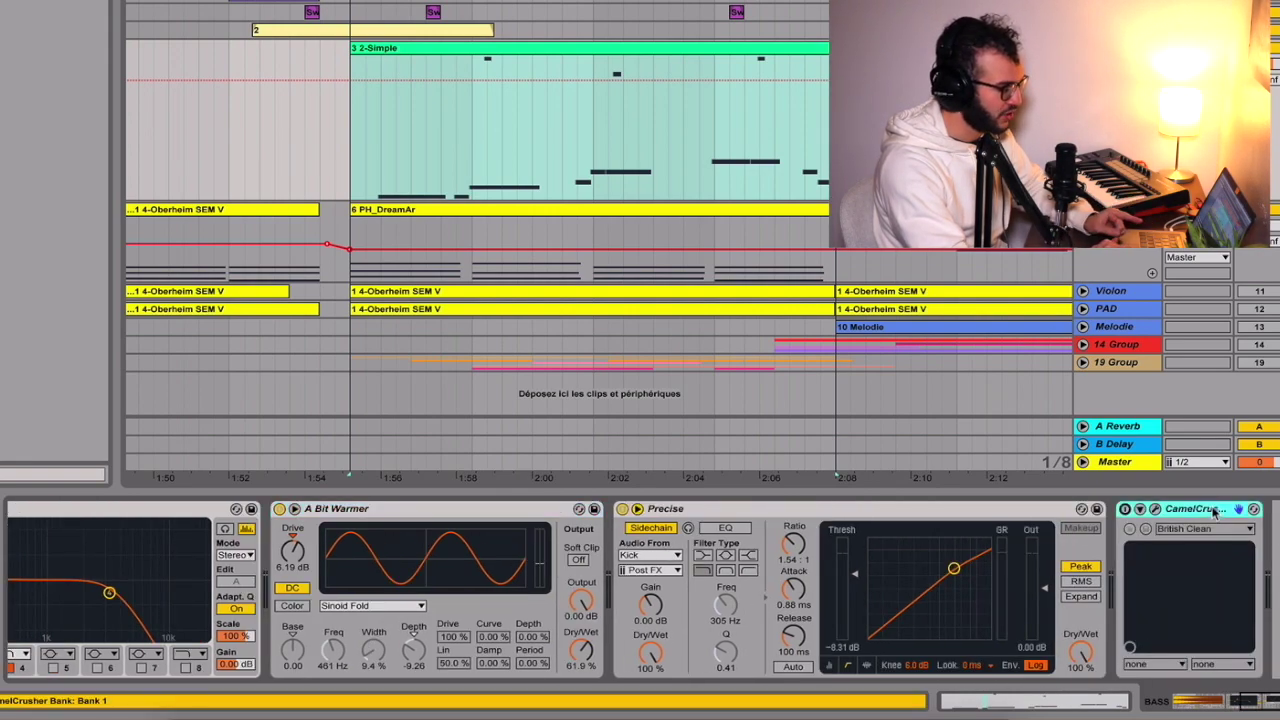
left_click(1165, 512)
left_click(255, 588)
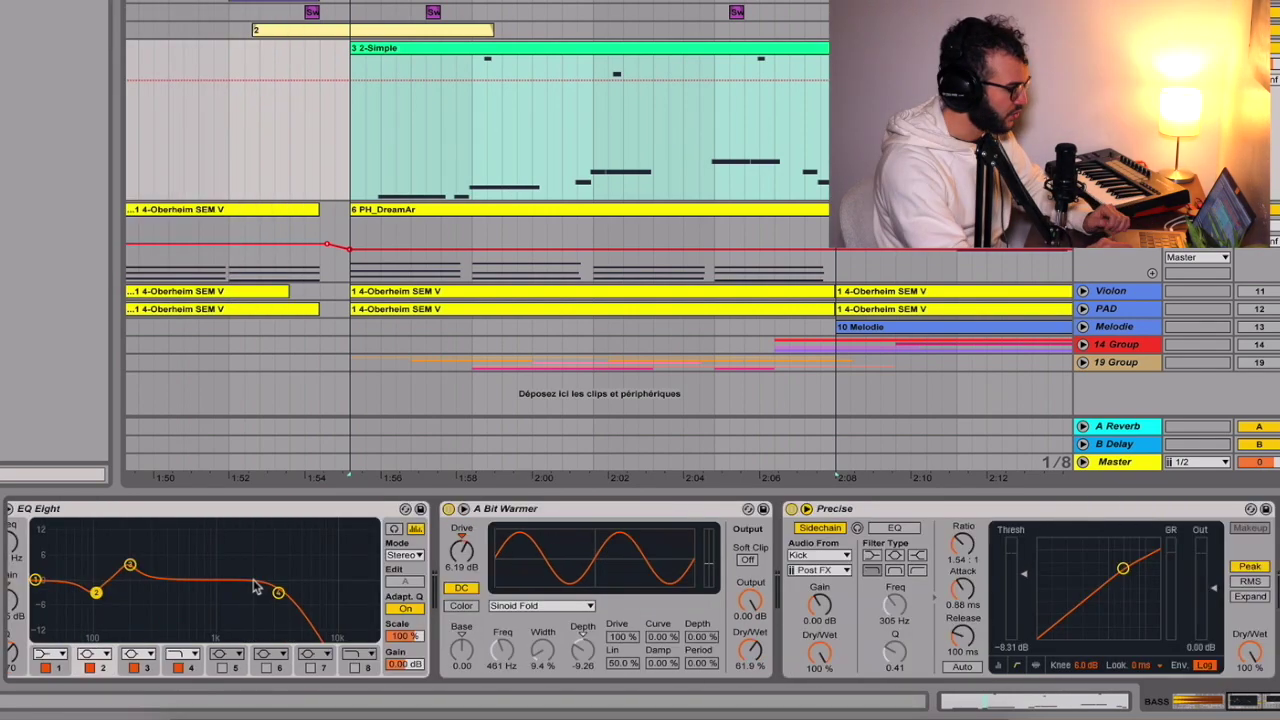
Bypass A Bit Warmer and re-enable it to compare the bass with and without the effect
left_click(448, 509)
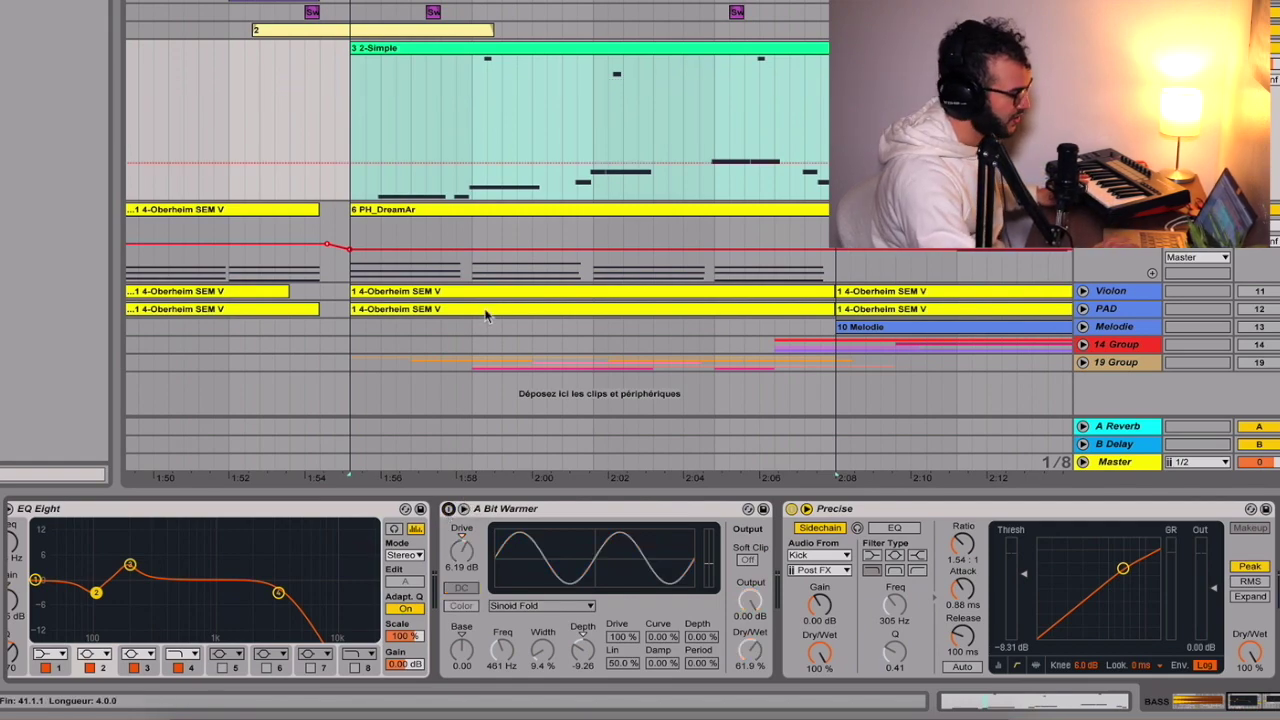
left_click(448, 509)
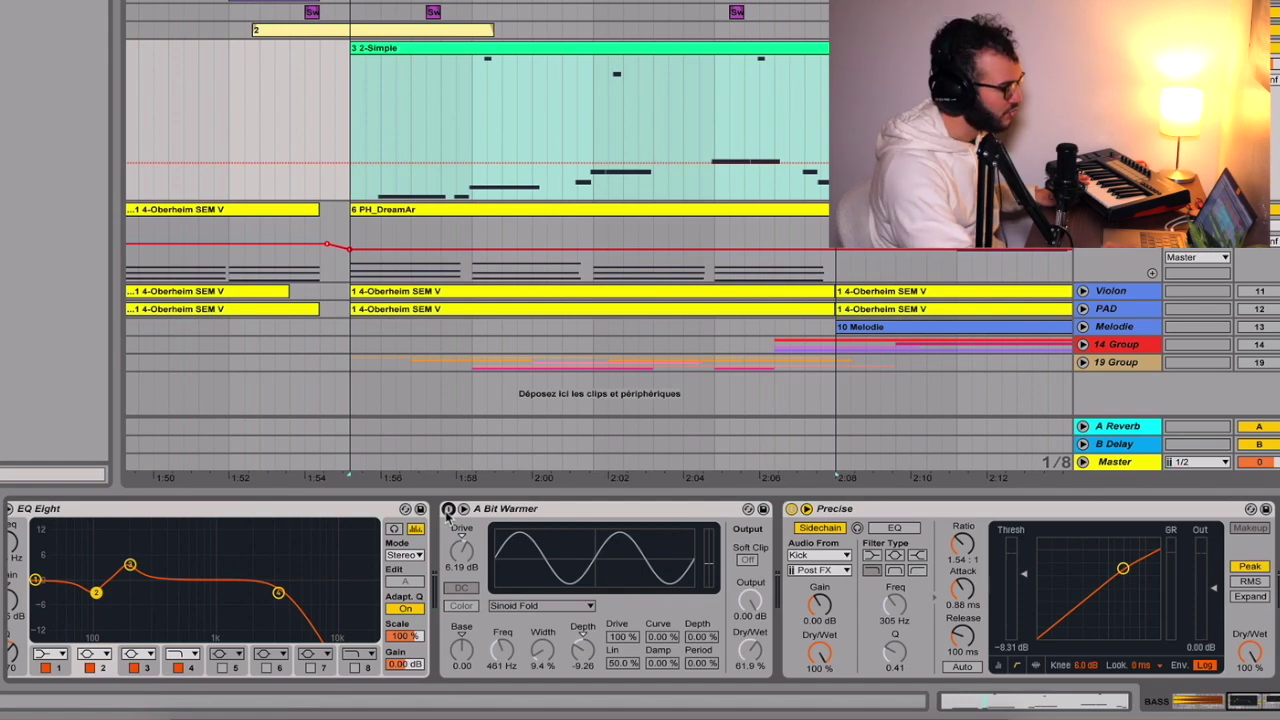
left_click(462, 510)
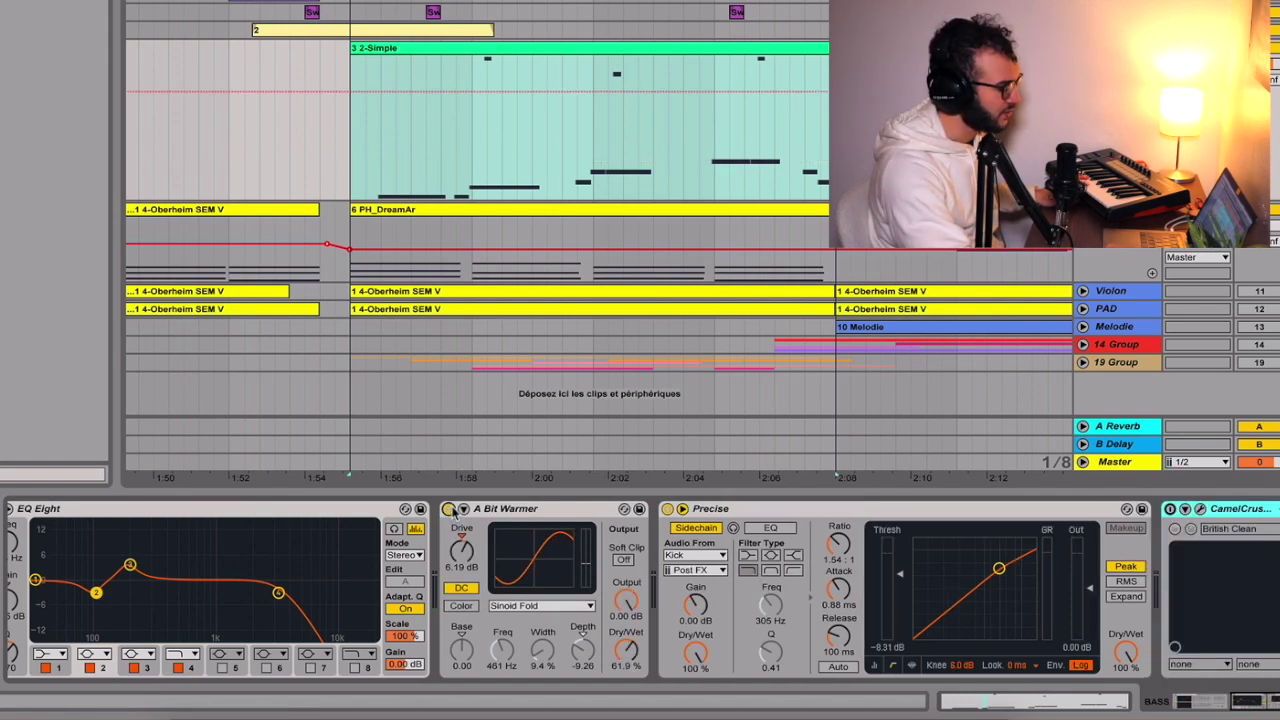
left_click(449, 509)
left_click(462, 510)
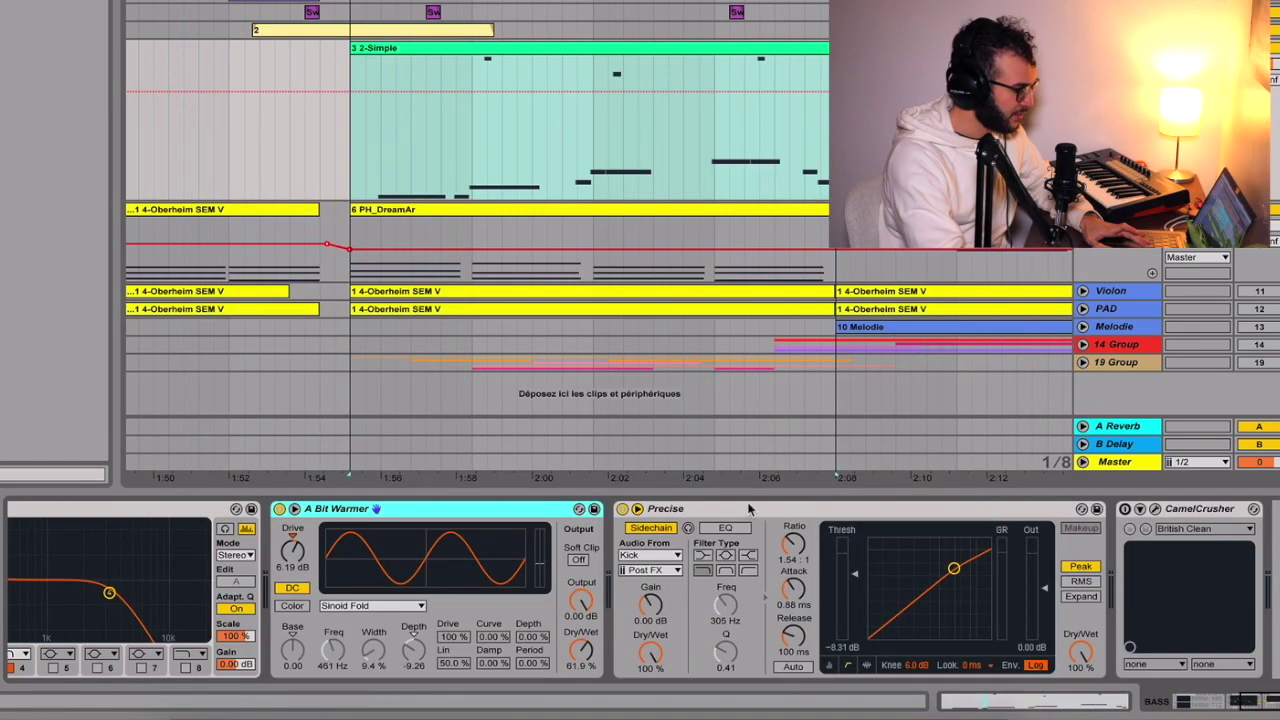
Select the Precise compressor and examine its sidechain settings fed by the Kick track
left_click(748, 510)
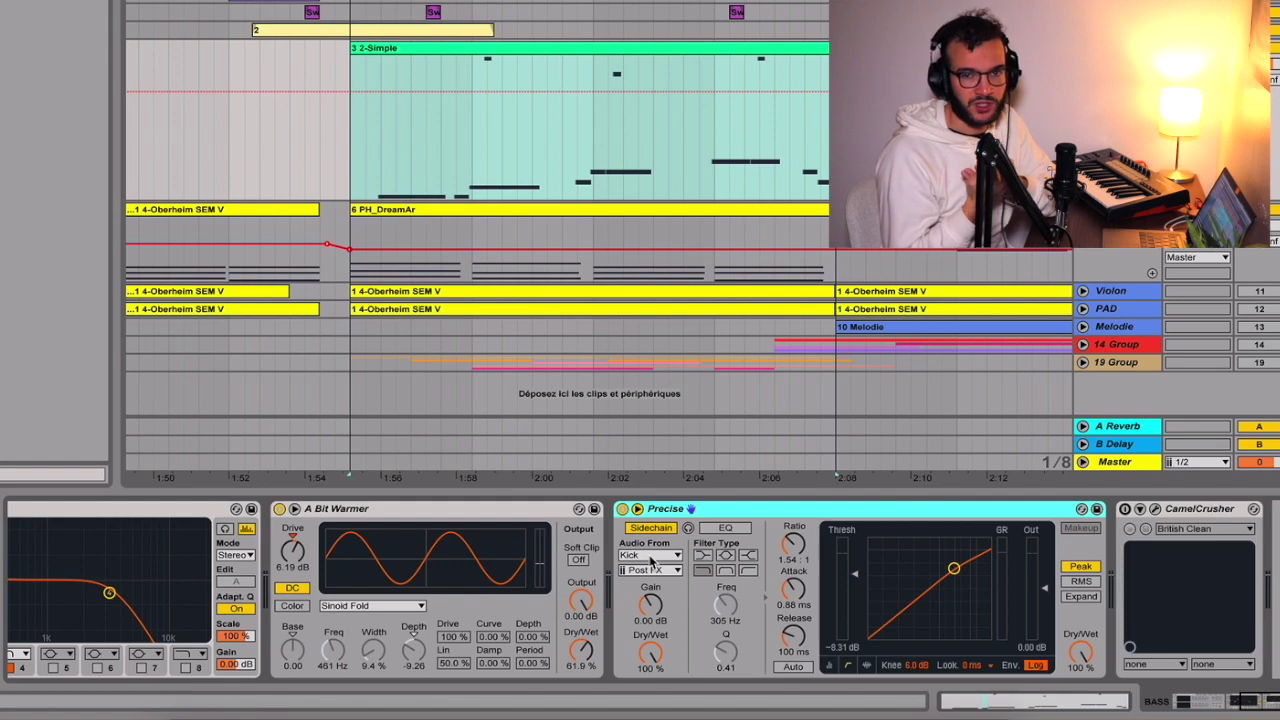
key("space")
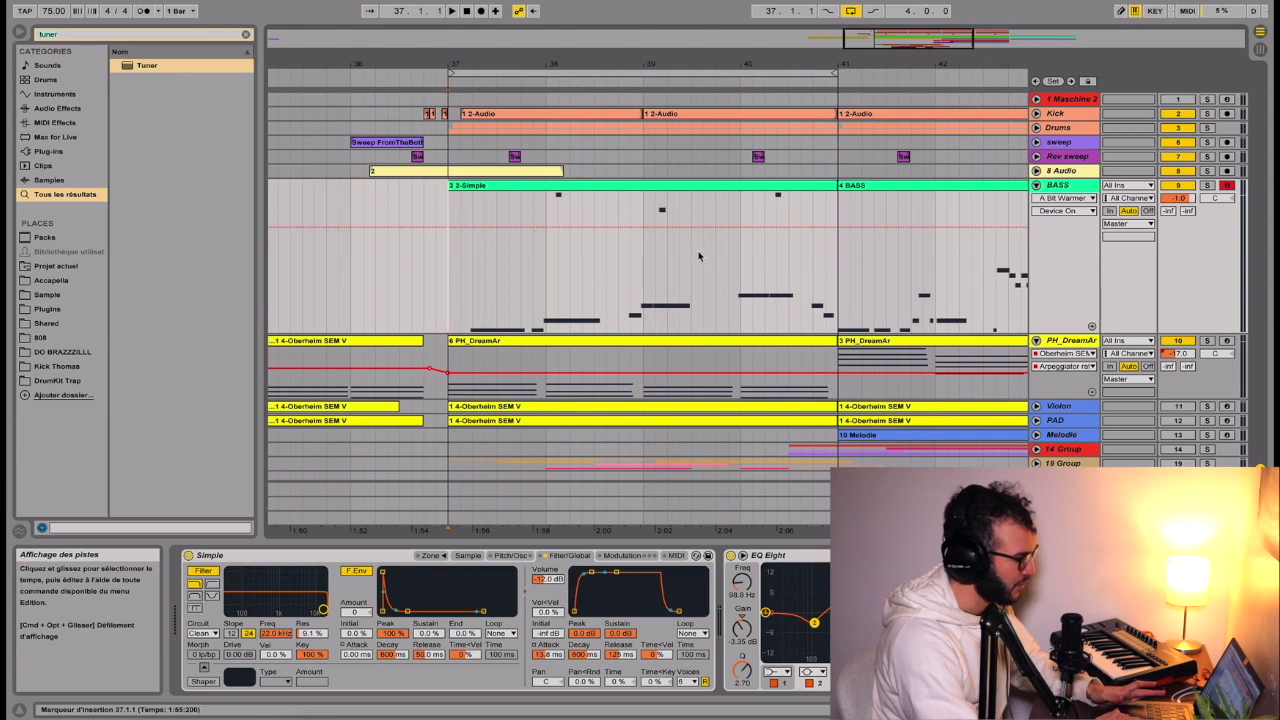
Solo the BASS, Kick and Drums tracks and play the loop from bar 37
scroll(726, 258, "right", 4)
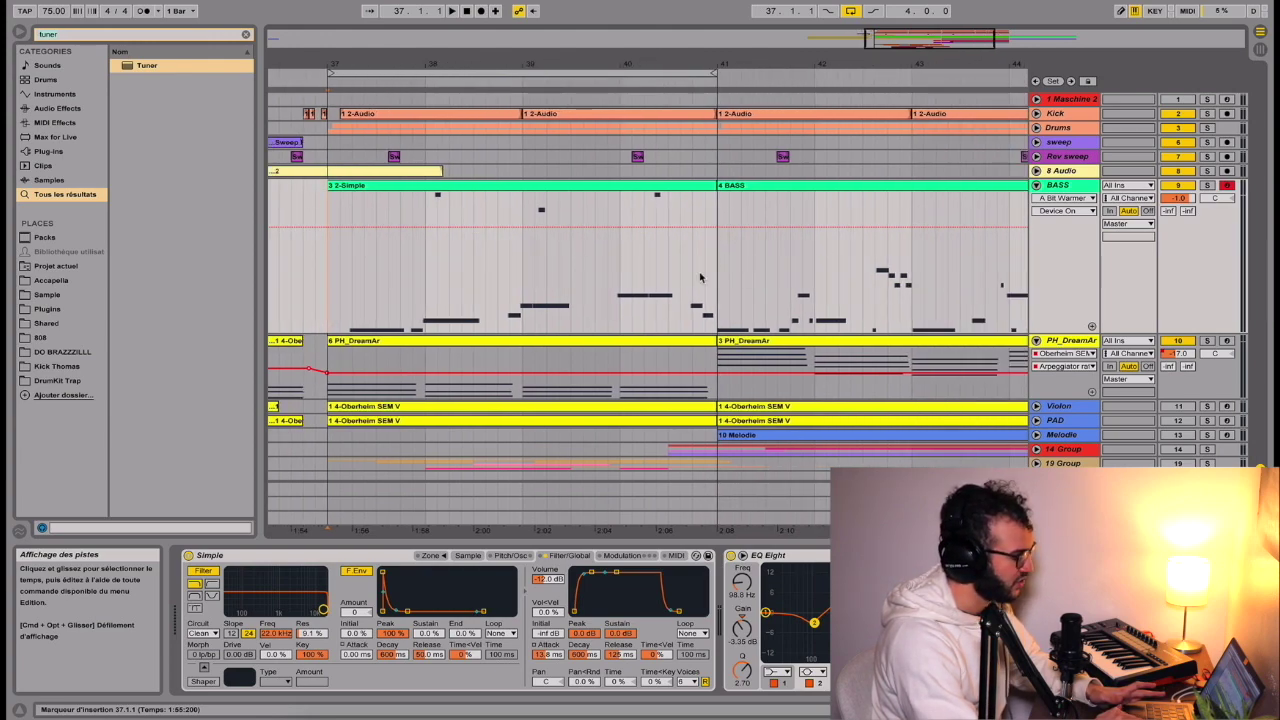
scroll(513, 288, "left", 4)
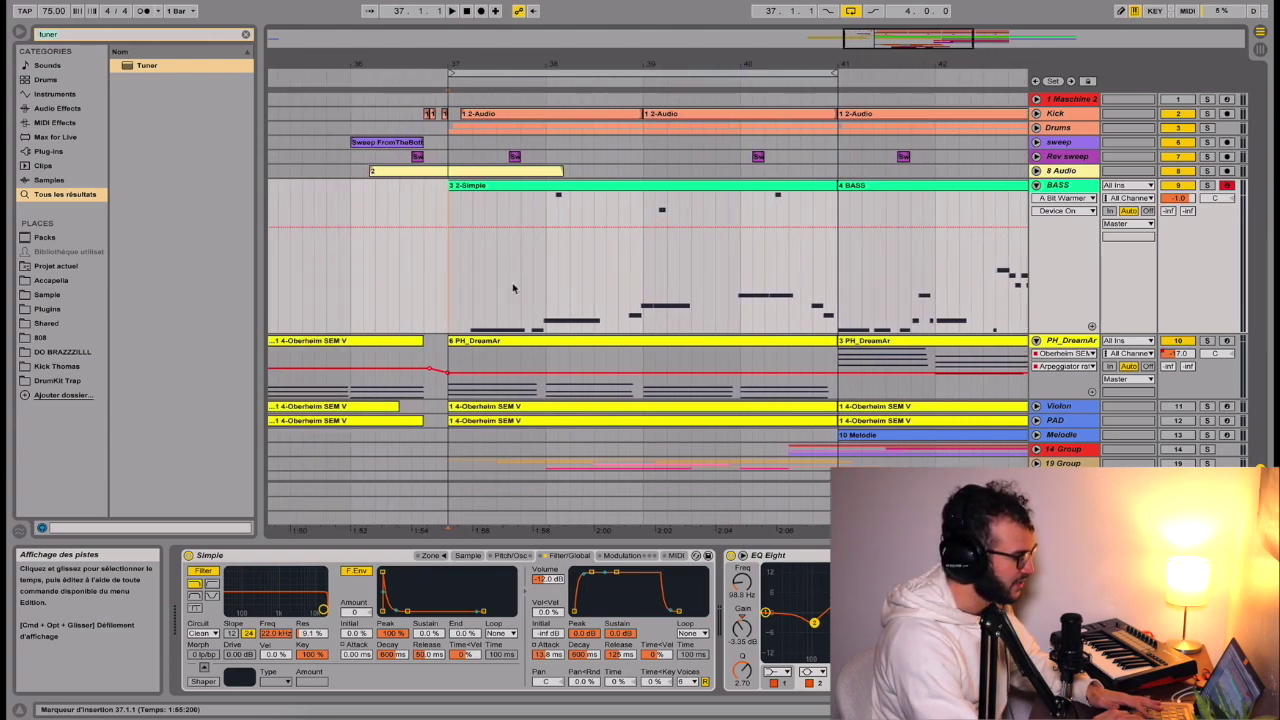
left_click(1207, 185)
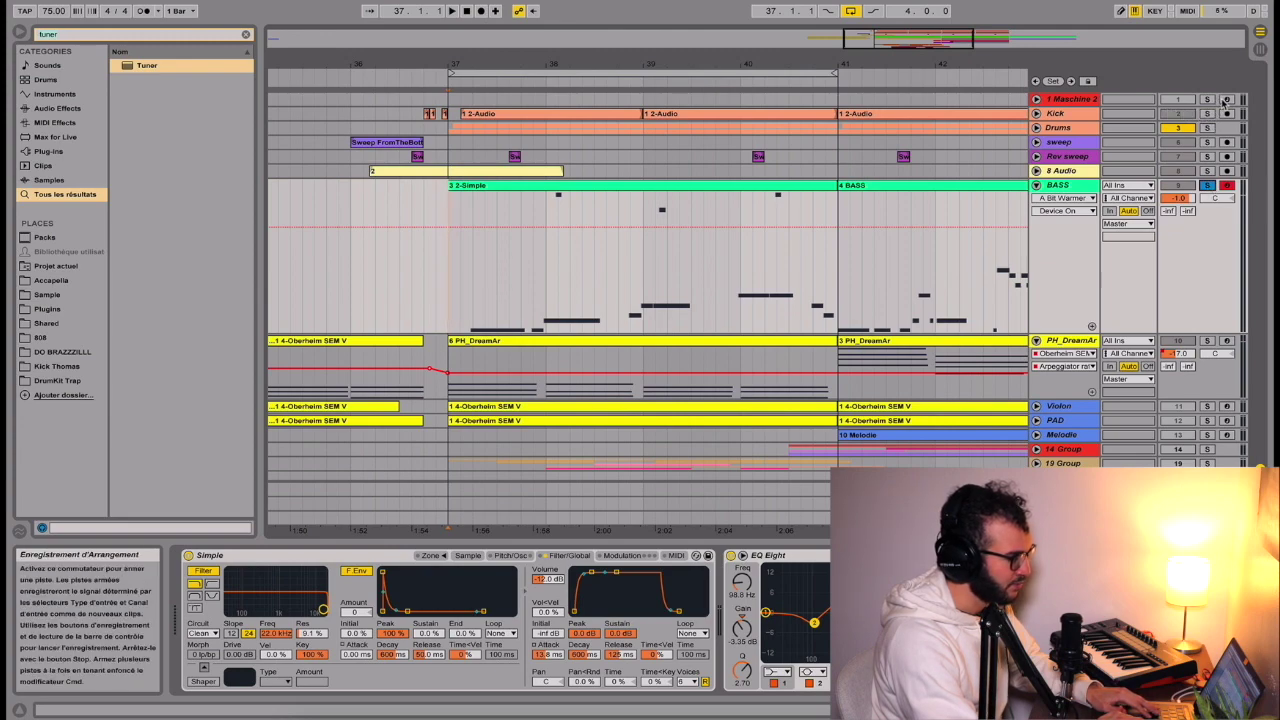
left_click(1207, 113)
key("space")
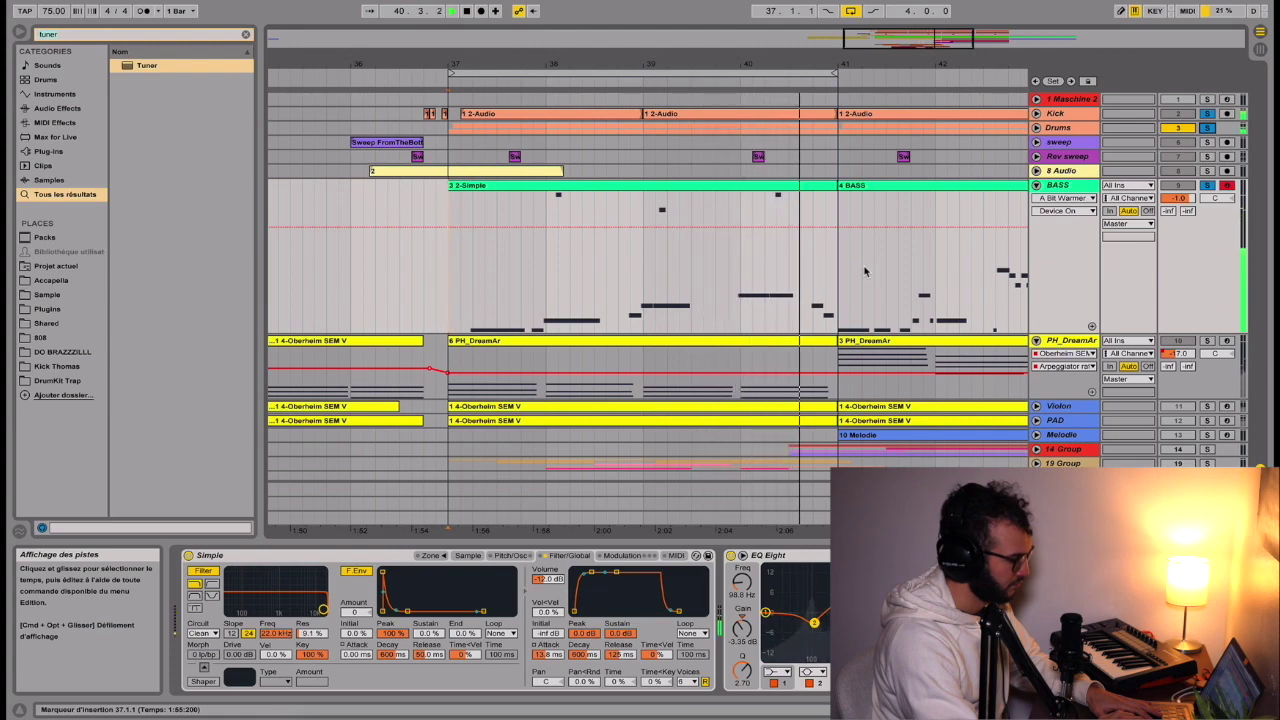
key("space")
Open the 2-Simple bass clip at bar 37 in the MIDI note editor
double_click(820, 290)
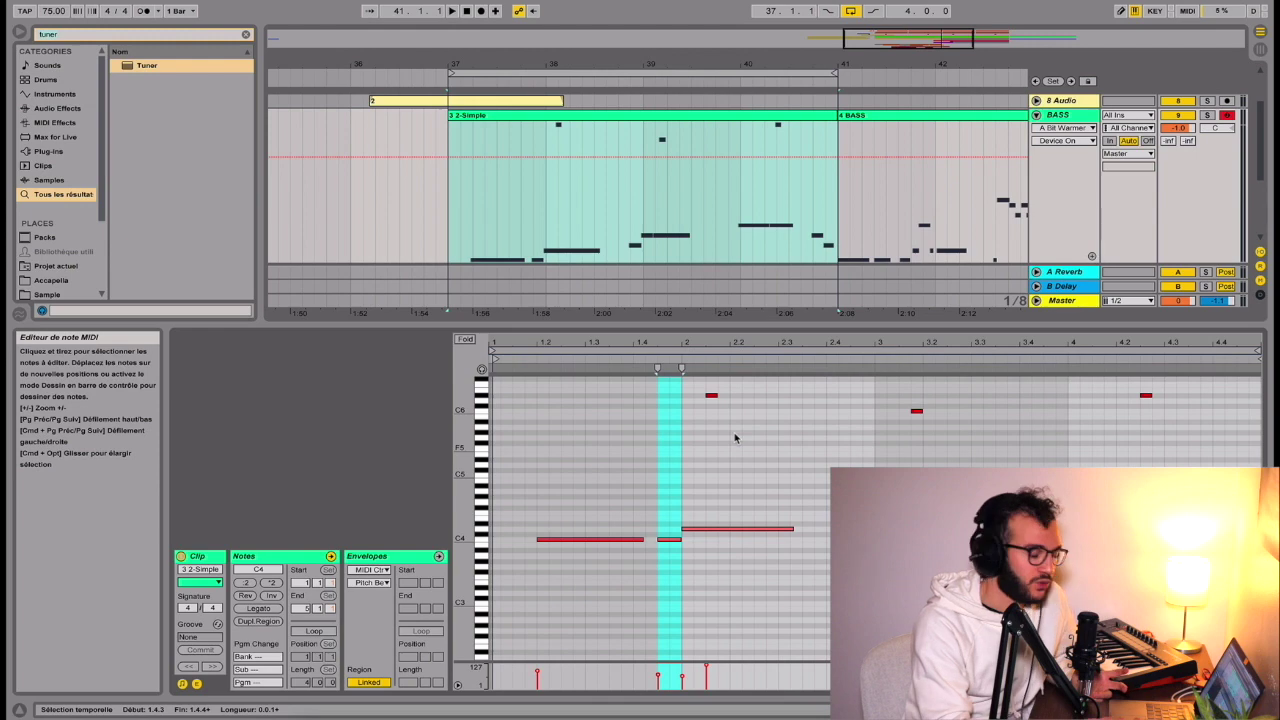
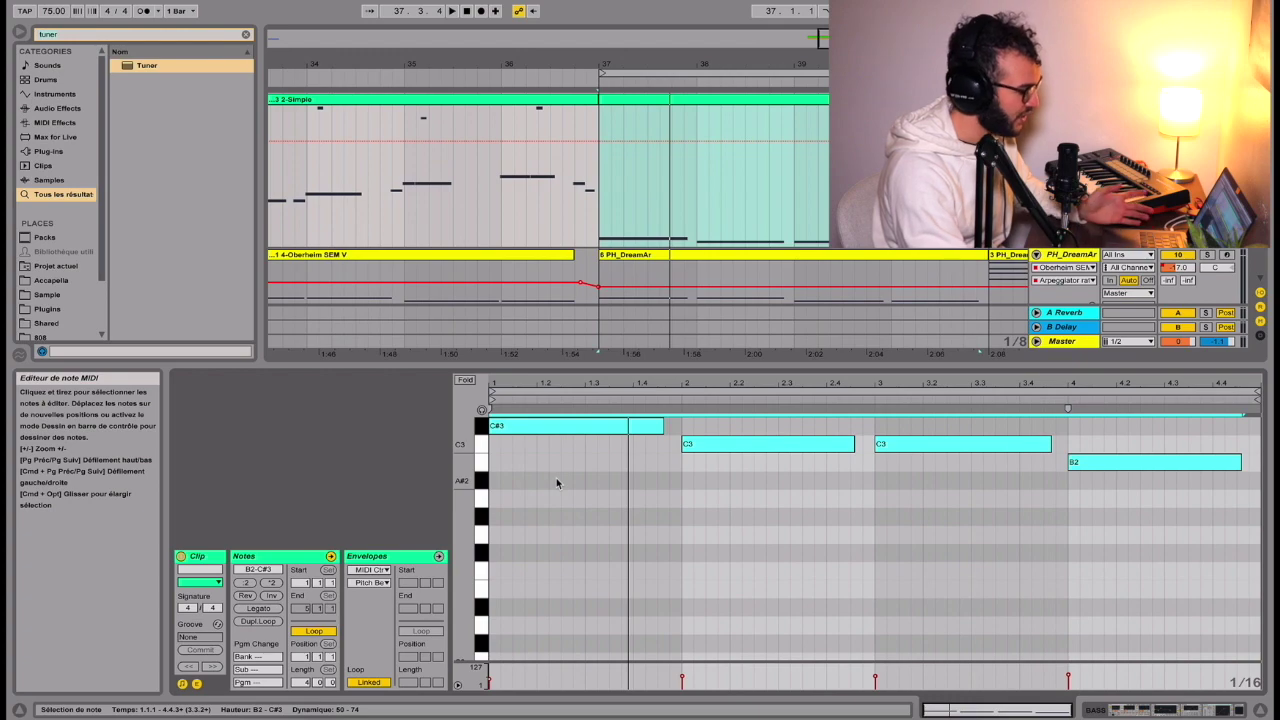
Transpose the four selected bass notes up one octave to B3–C#4 and play them back
key("shift+Up")
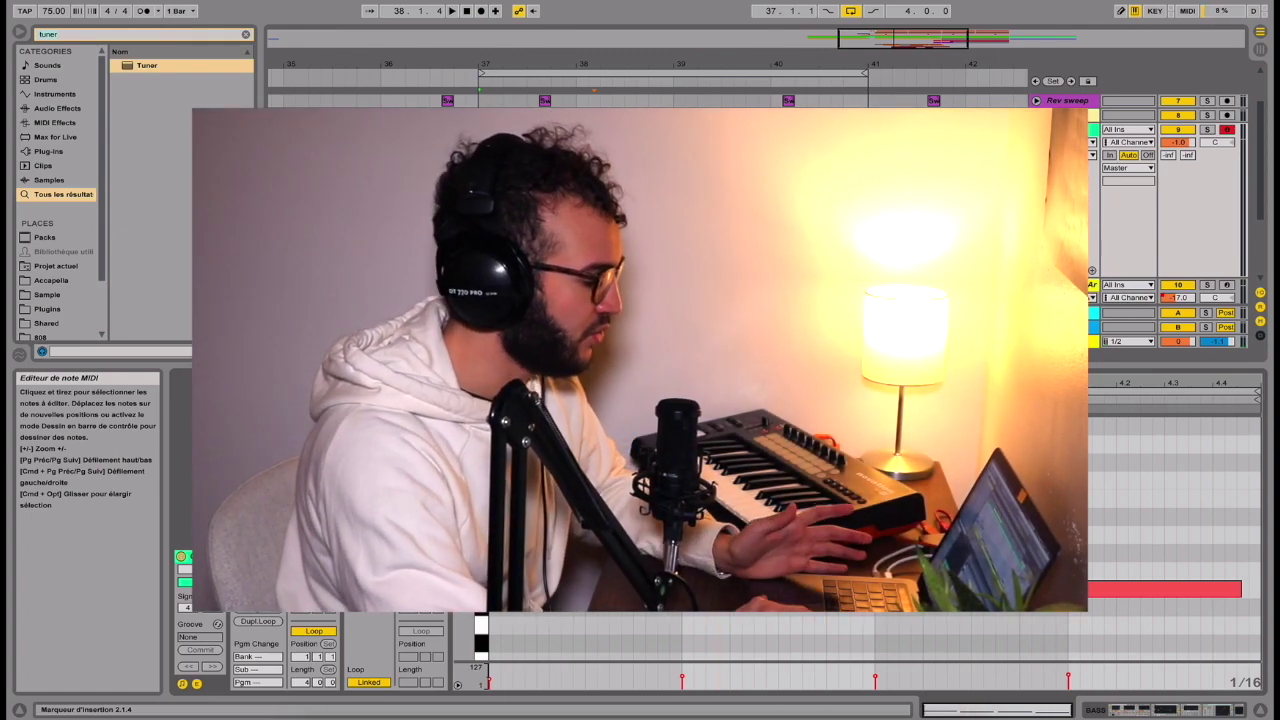
key("super+z")
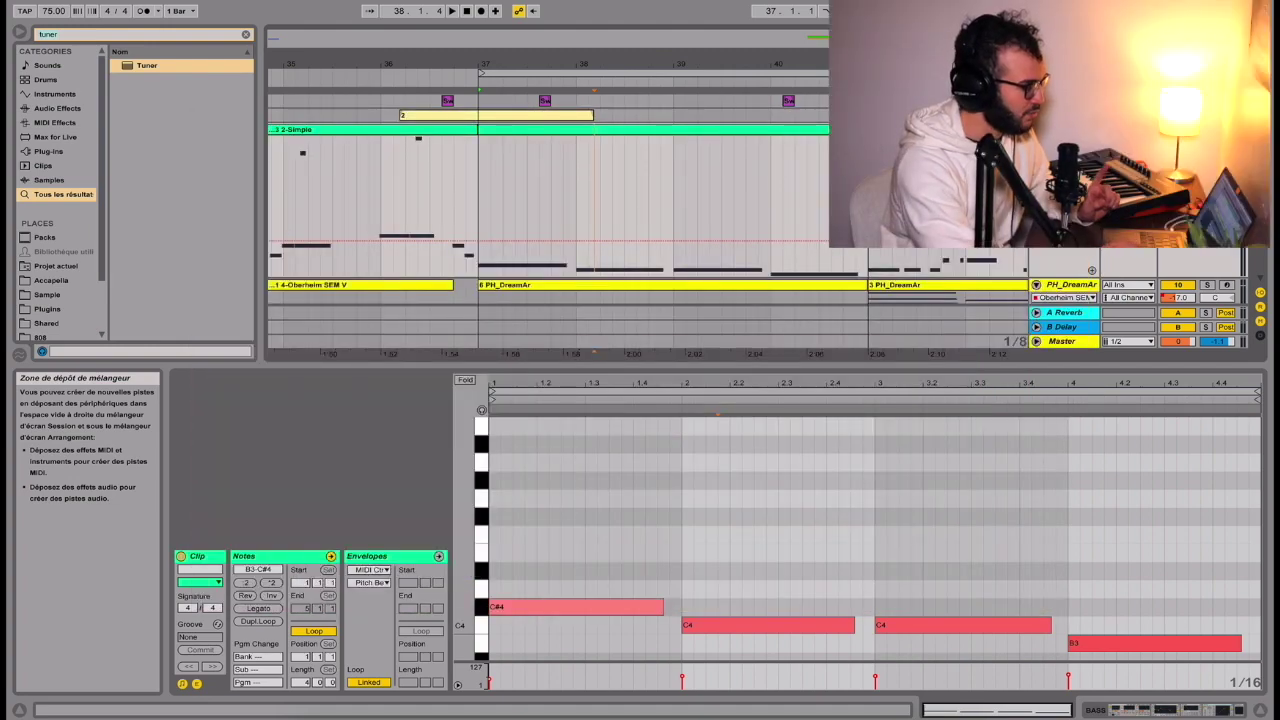
key("space")
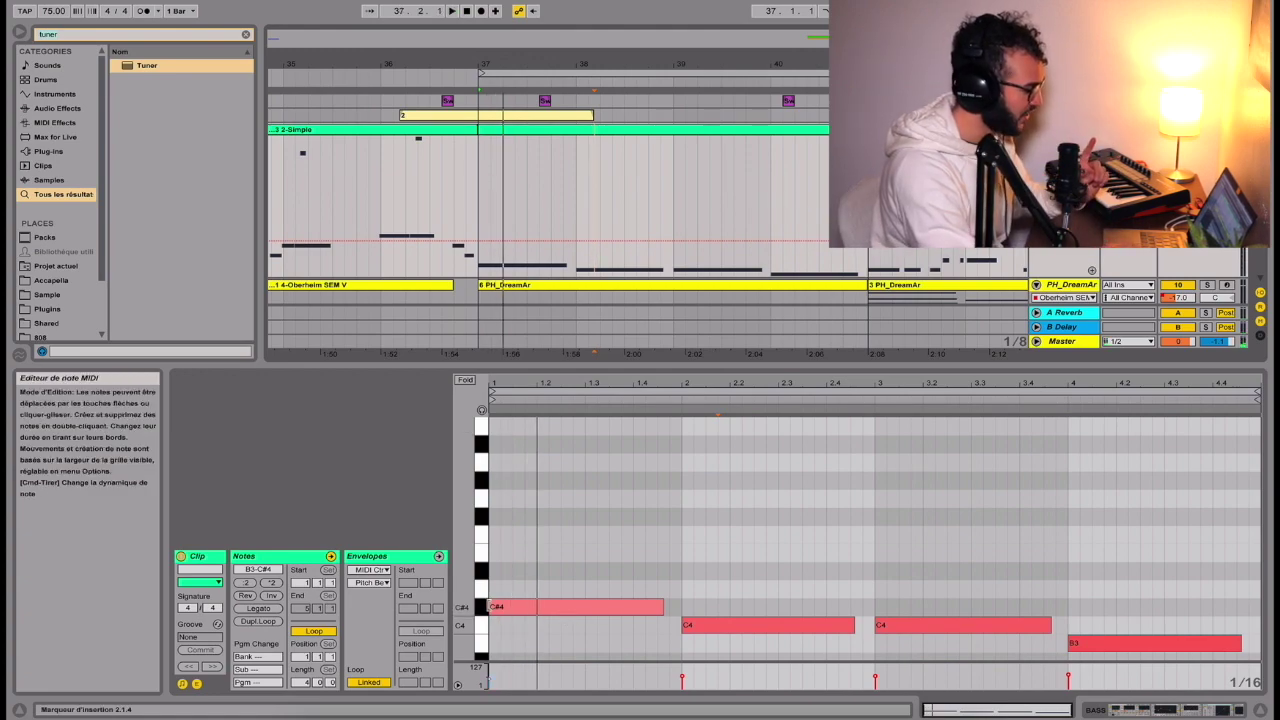
Trim the first C#4 note to start at 1.2 and the C4 note in bar 2 to end just before 2.4
left_click(488, 683)
left_click_drag(524, 607, 537, 607)
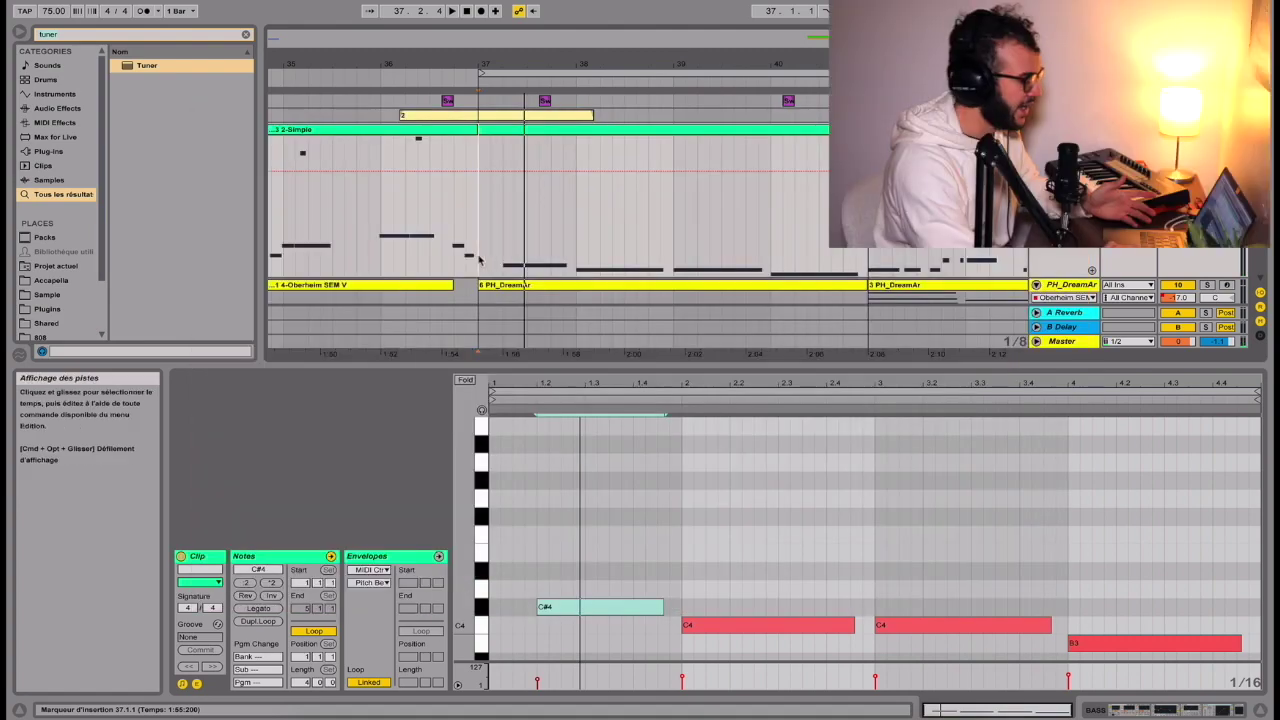
left_click(650, 606)
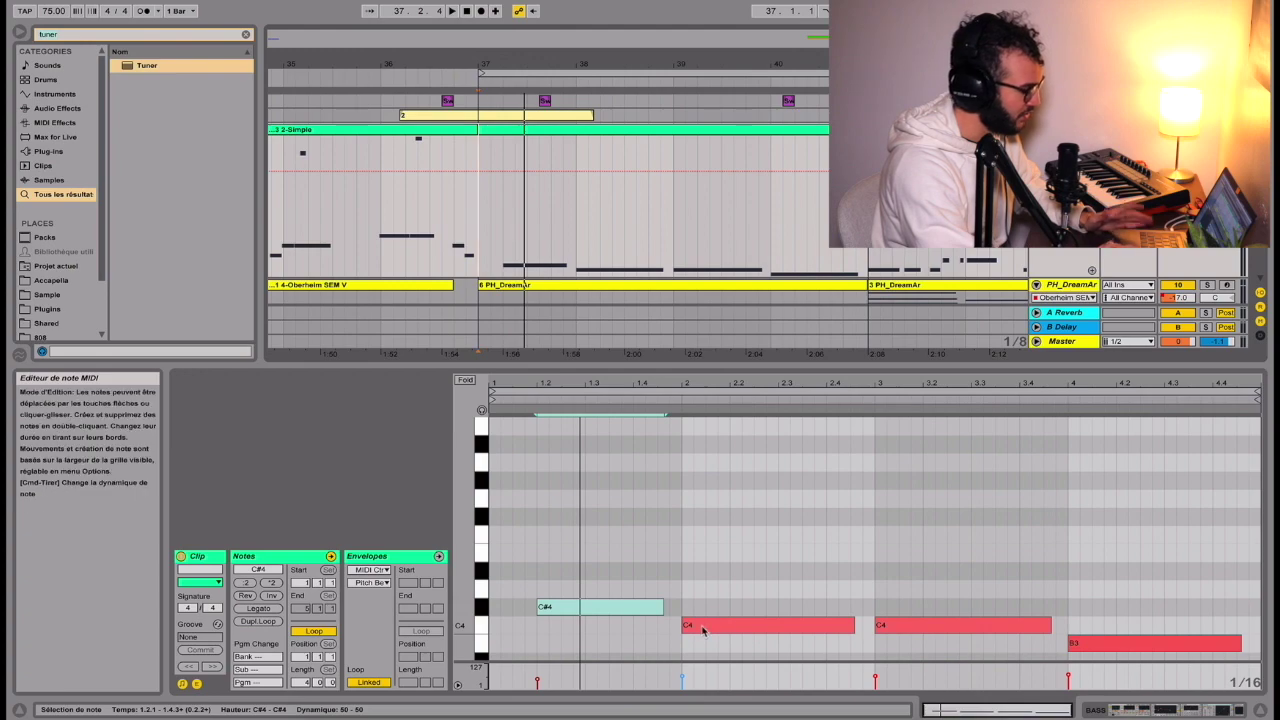
left_click(813, 625)
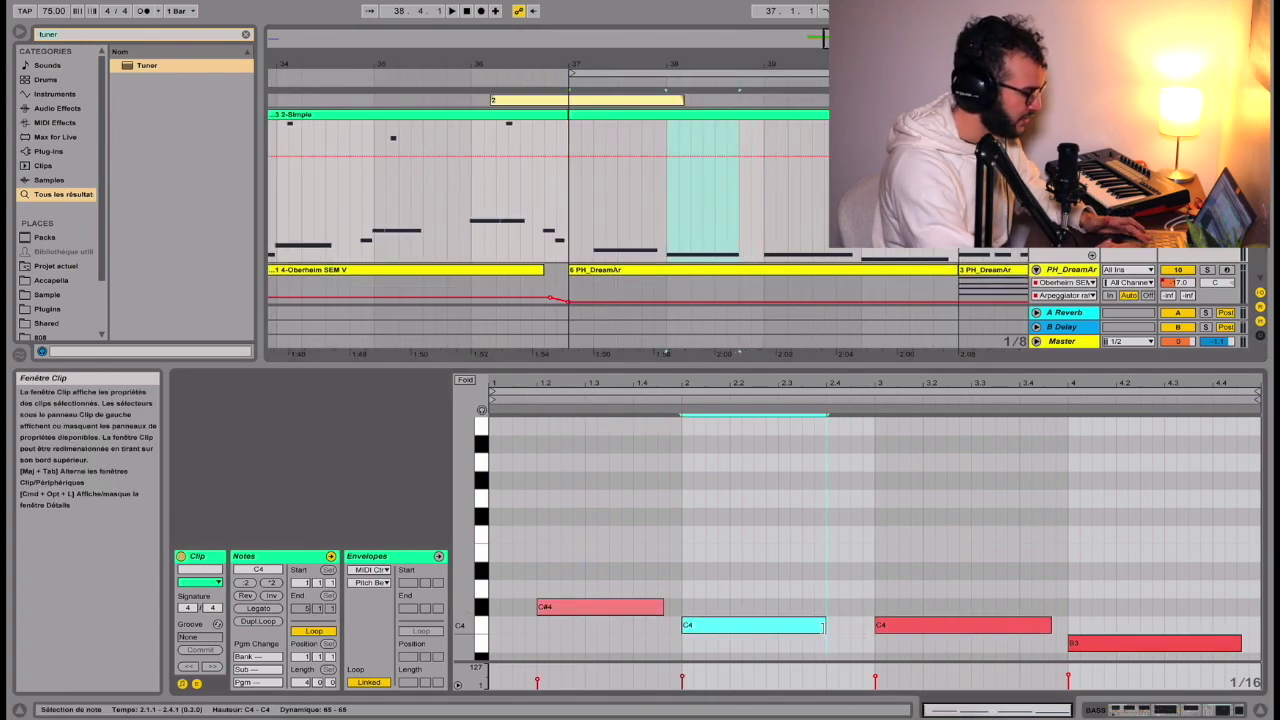
Shorten the C4 note at the start of bar 3 to about one beat
scroll(910, 590, "down", 1)
left_click(938, 613)
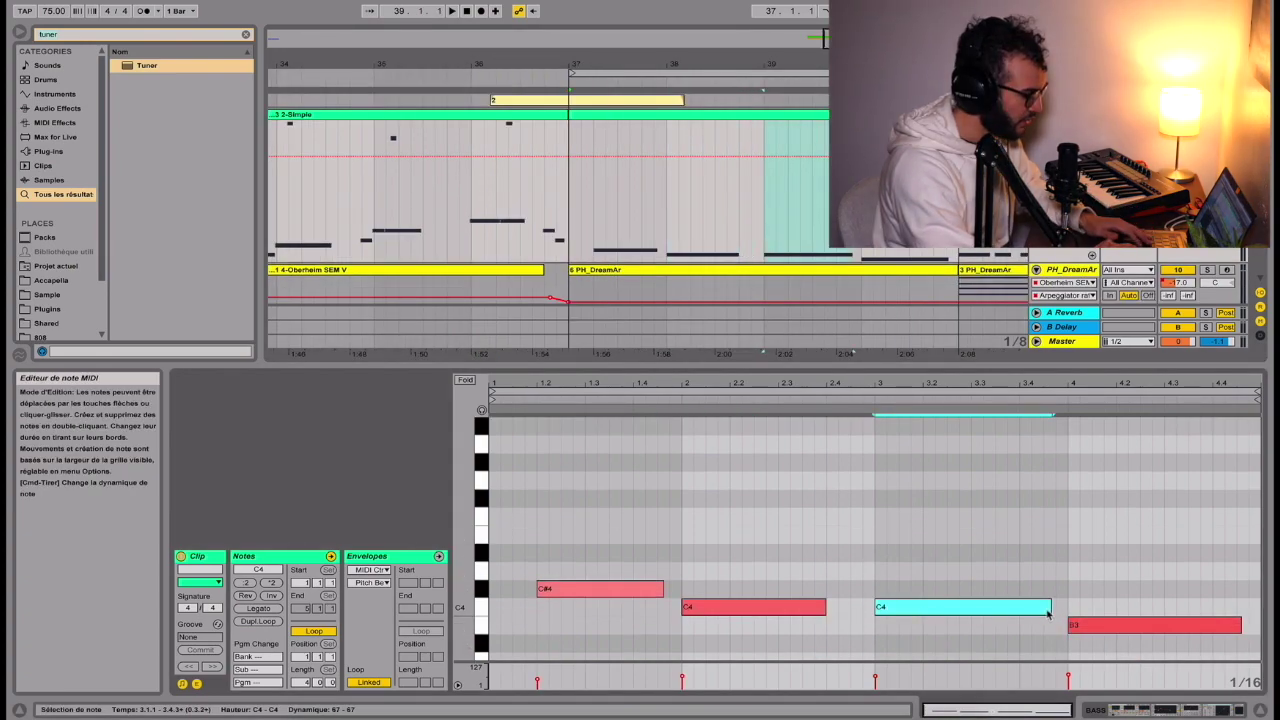
left_click_drag(1050, 606, 931, 606)
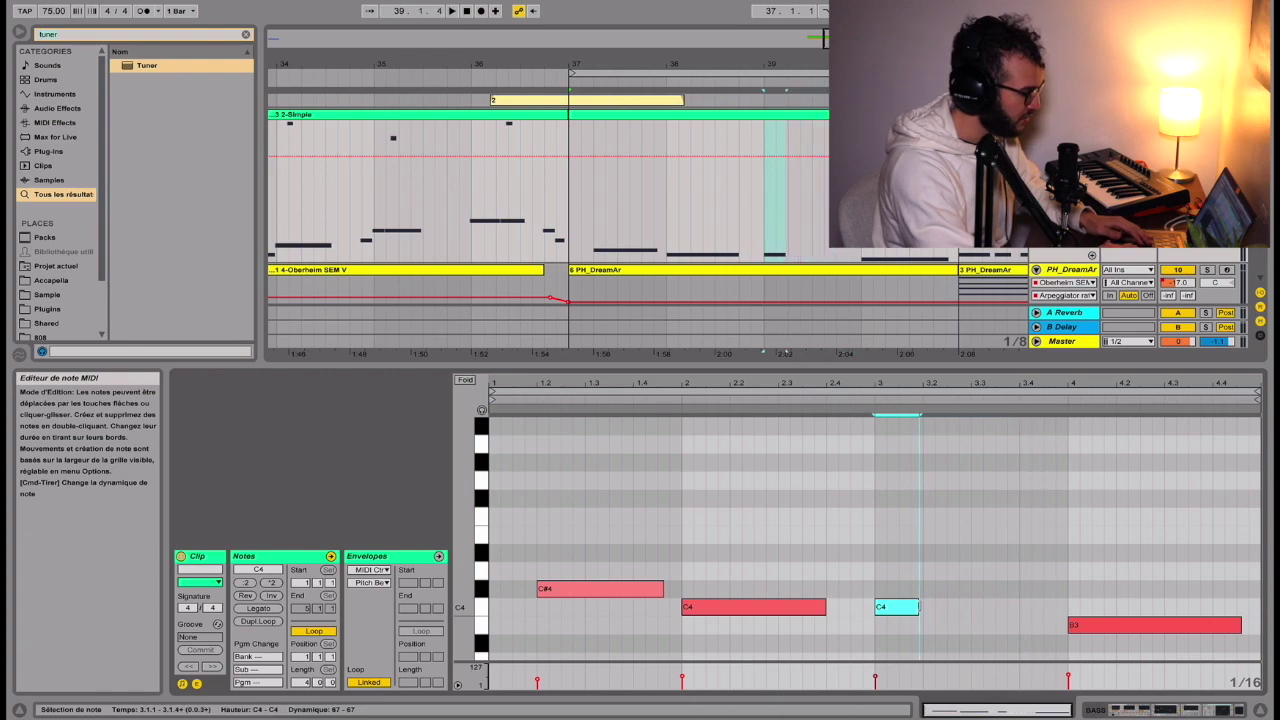
Add a one-beat C4 at 3.2 and a two-sixteenth C#4 at 2.4.3, and play the new pattern
double_click(928, 607)
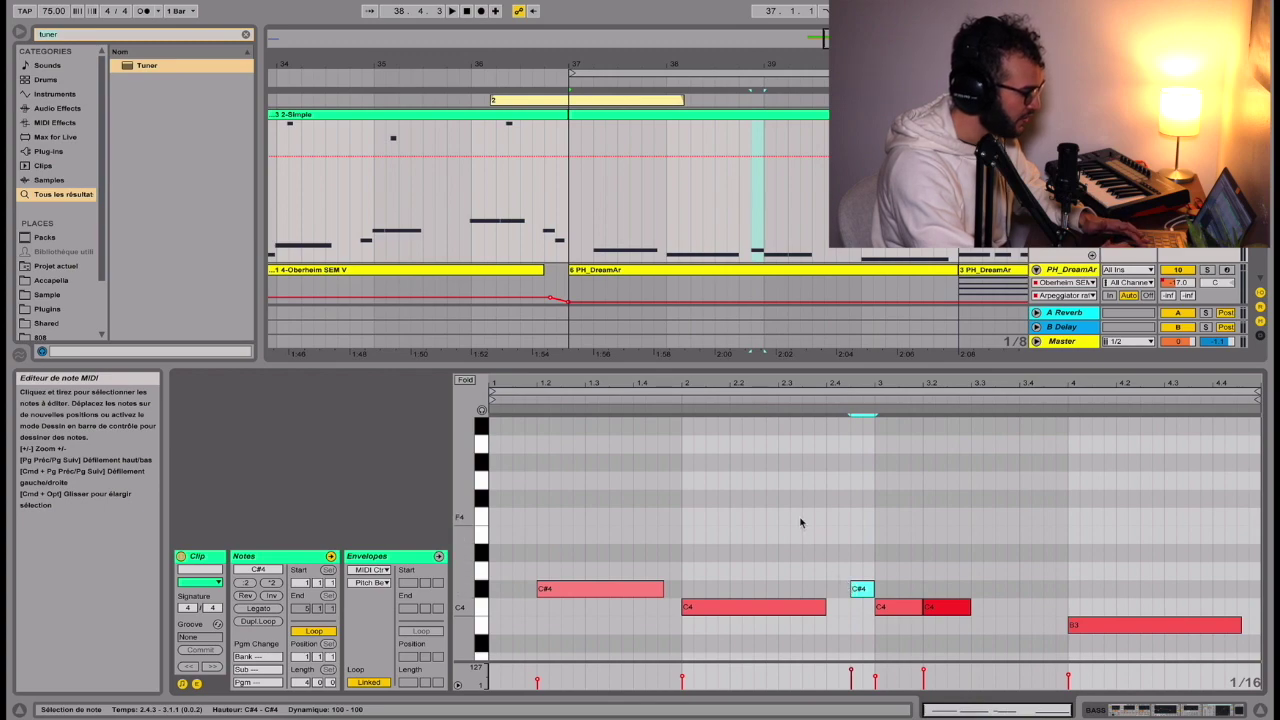
key("space")
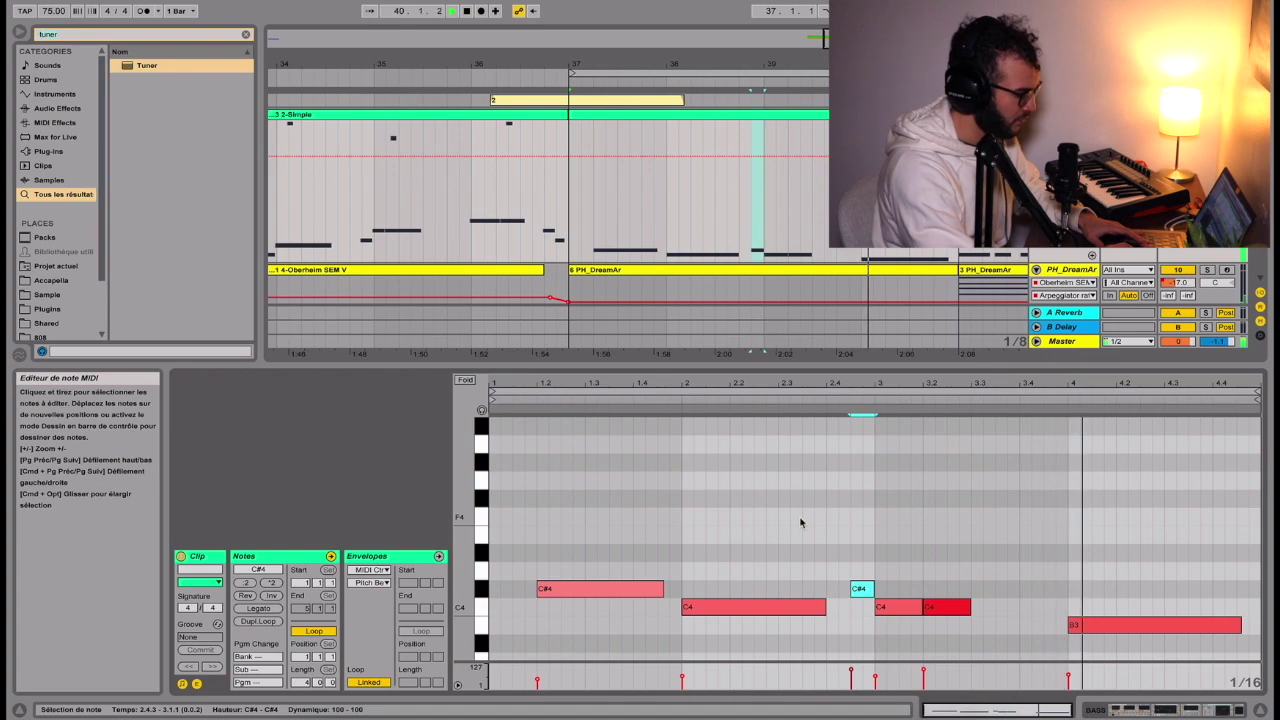
key("space")
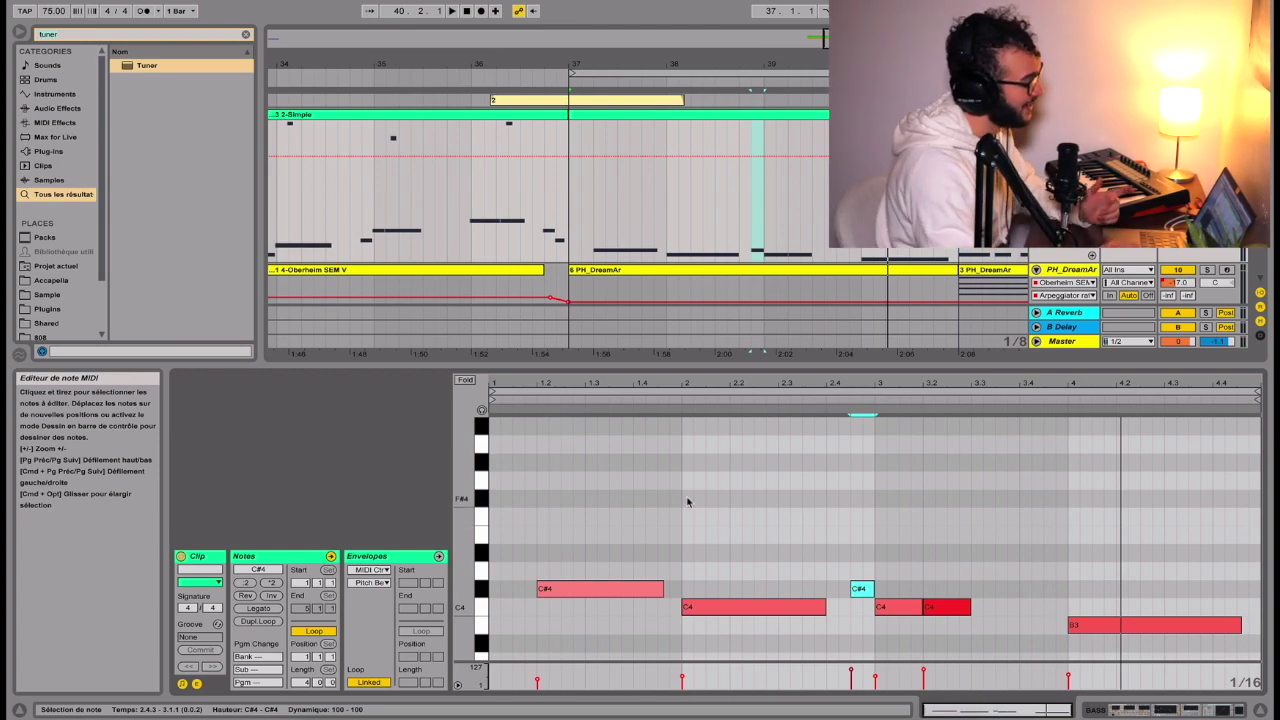
Add a sixteenth-long C6 accent note at 2.1.3, two octaves above the bass line, and listen to it
scroll(686, 500, "up", 2)
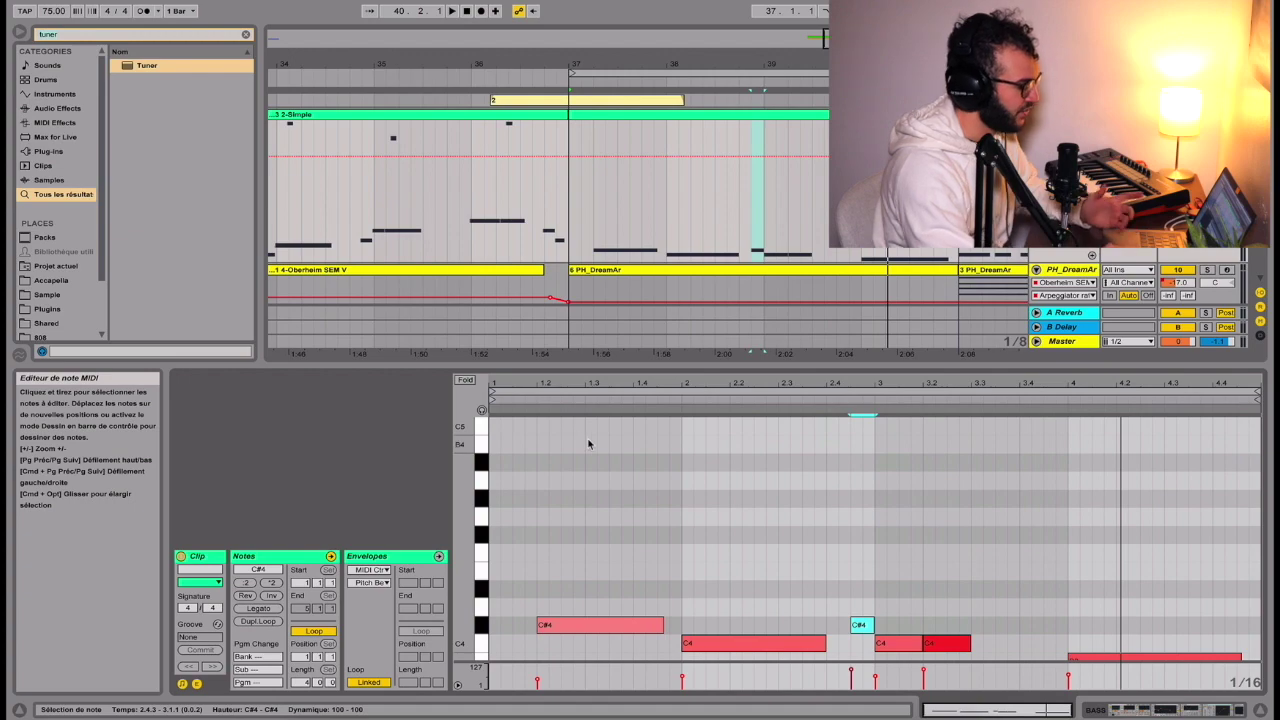
left_click(725, 641)
scroll(720, 443, "up", 3)
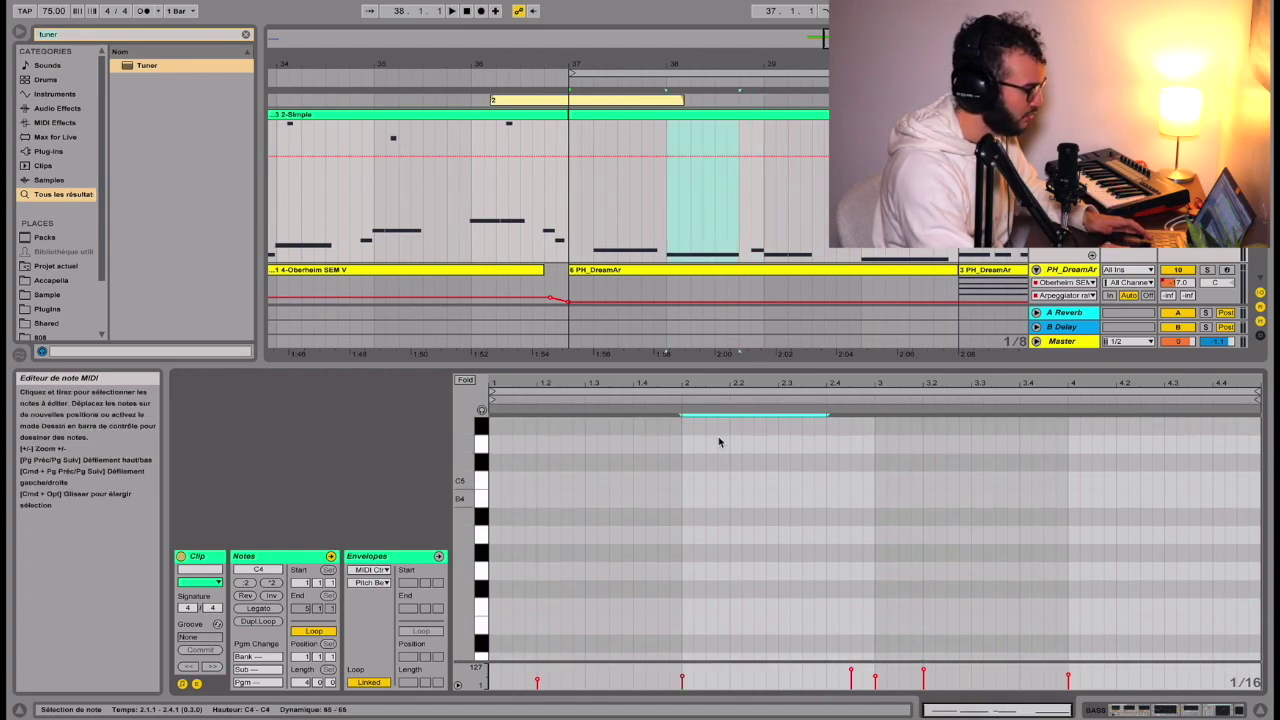
scroll(718, 443, "down", 3)
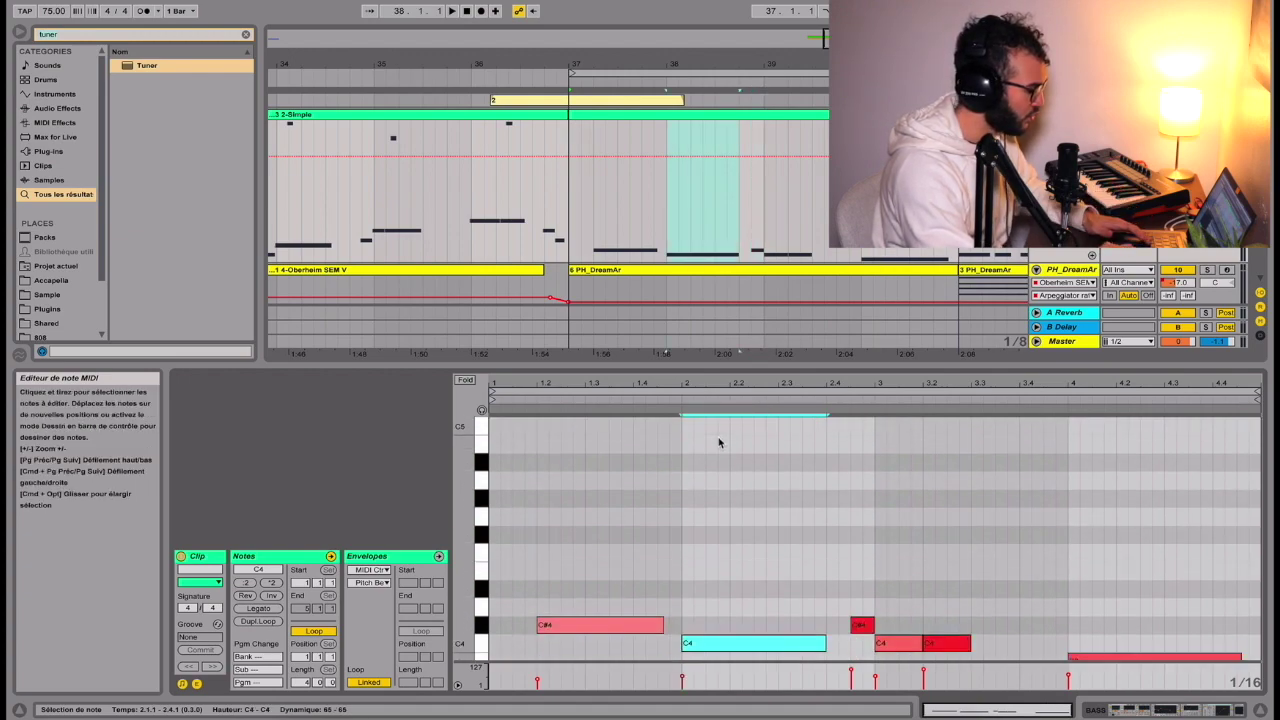
scroll(718, 489, "up", 10)
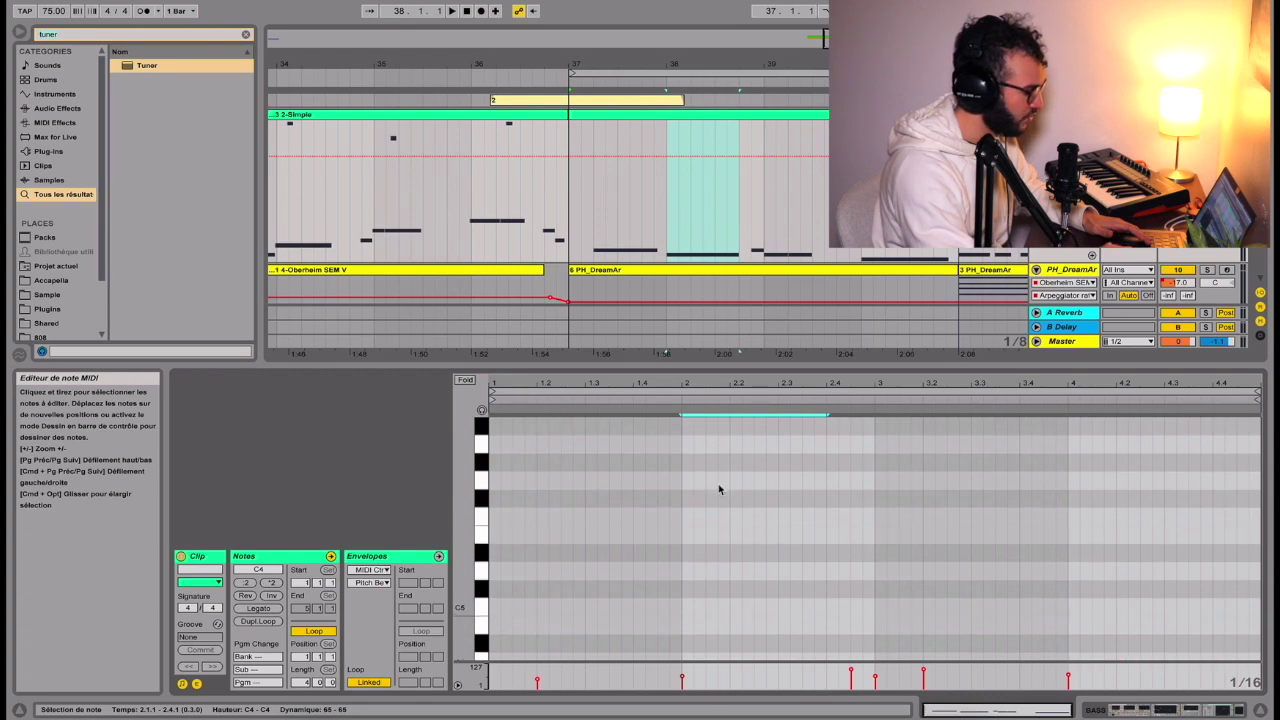
scroll(718, 489, "up", 3)
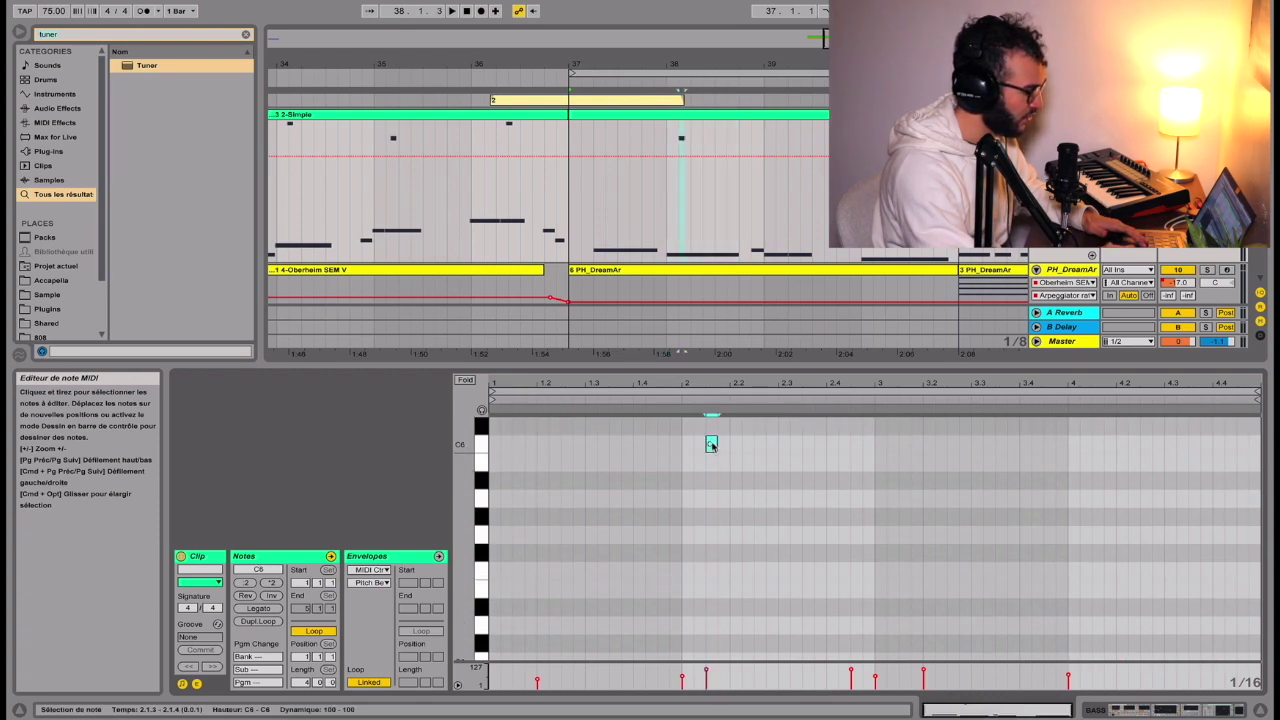
key("space")
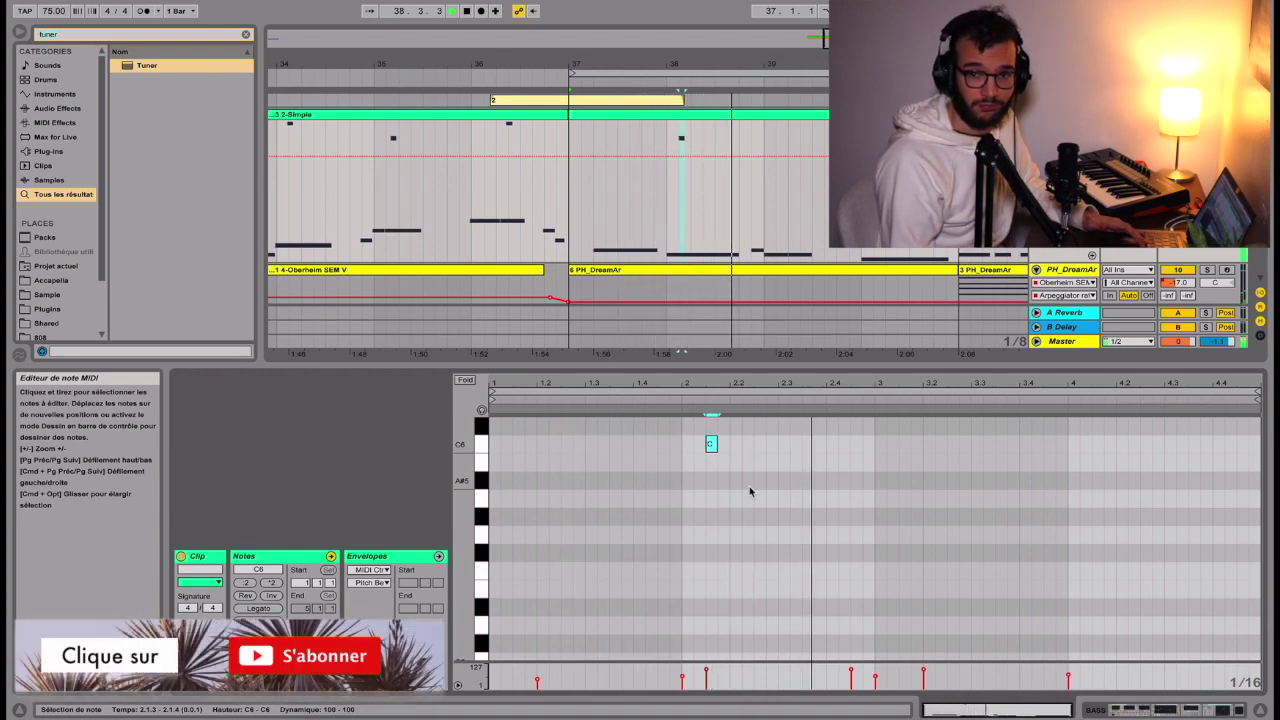
key("space")
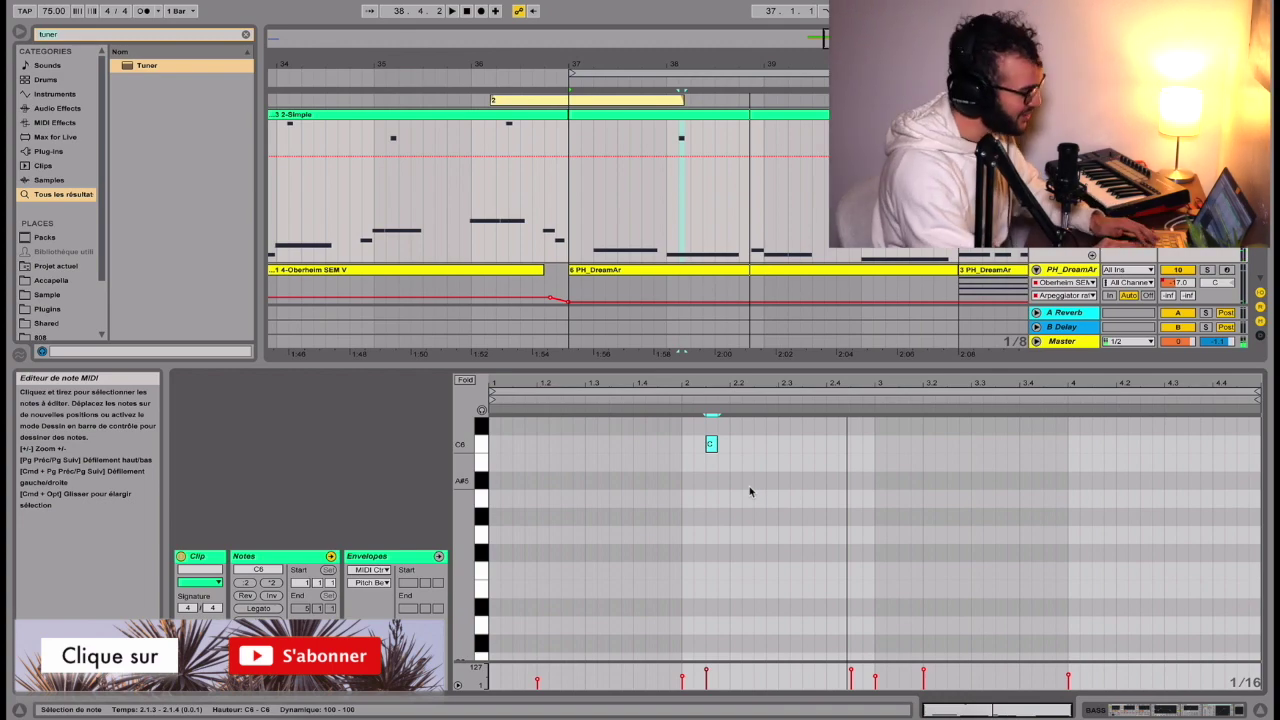
Add sixteenth-long accent notes B5 at 3.1.2 and C6 at 4.1.2 above the bass line
scroll(749, 491, "down", 10)
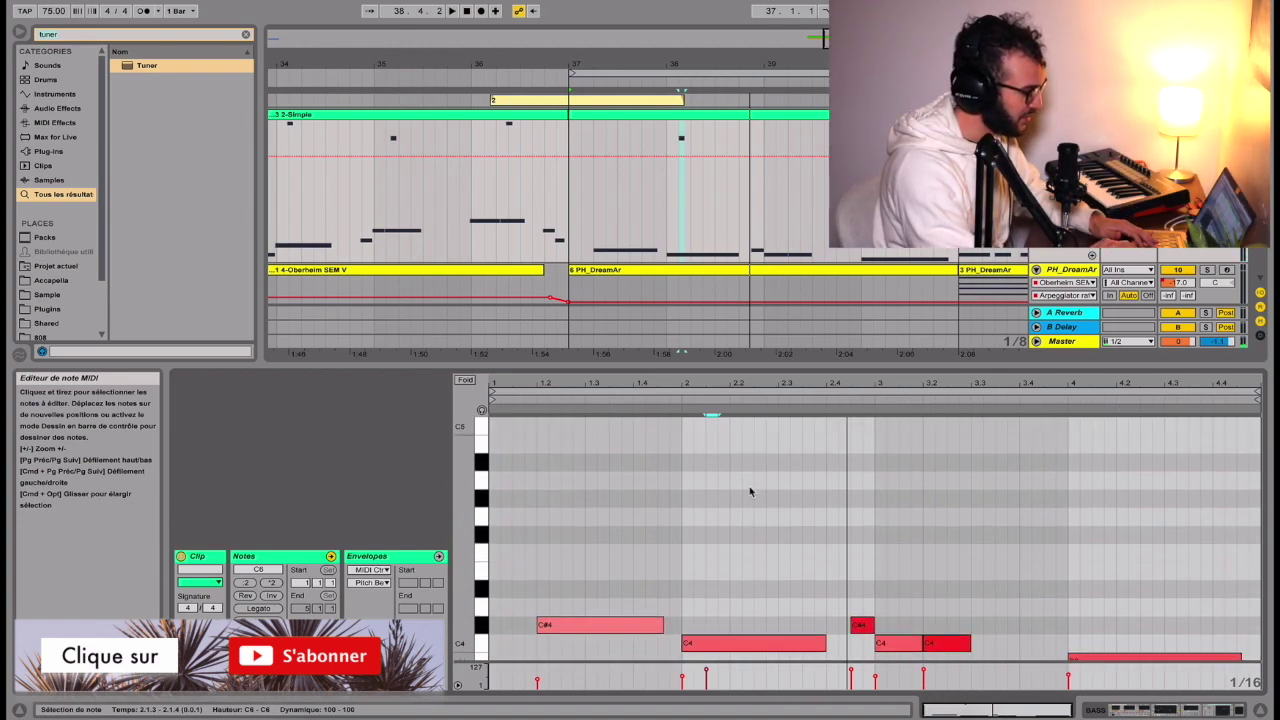
scroll(750, 491, "down", 5)
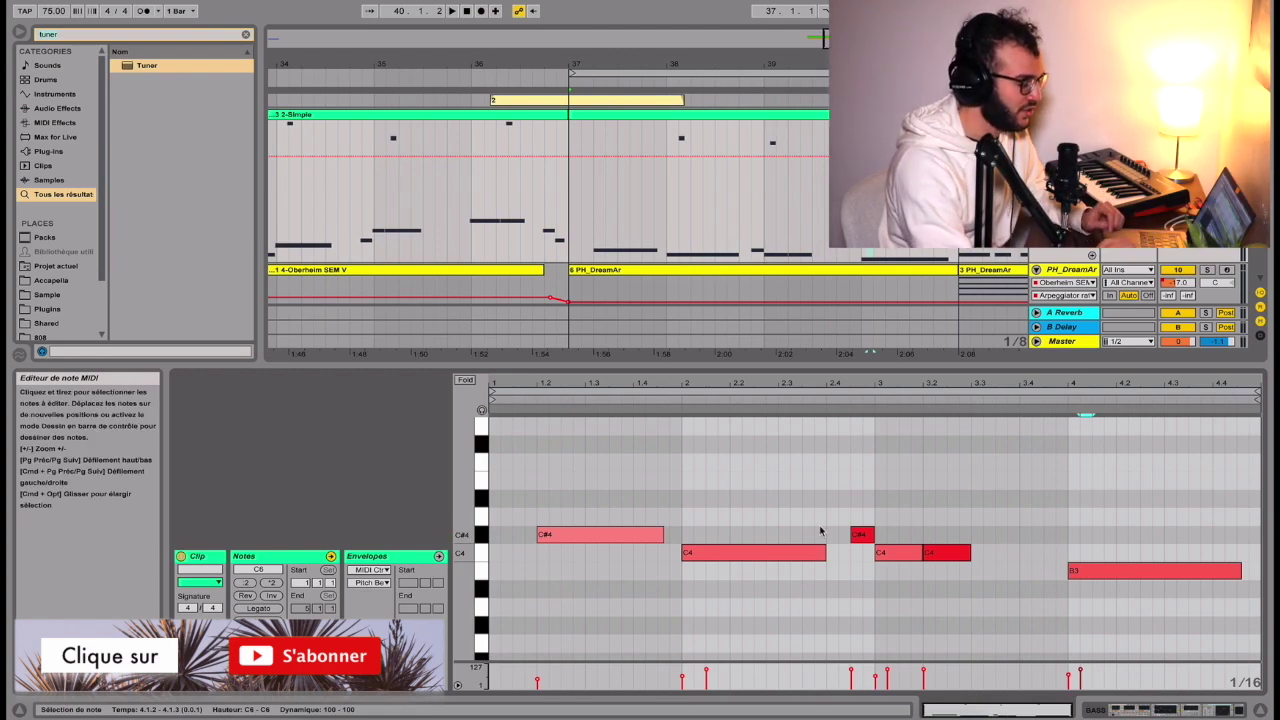
scroll(817, 531, "up", 8)
scroll(757, 517, "down", 5)
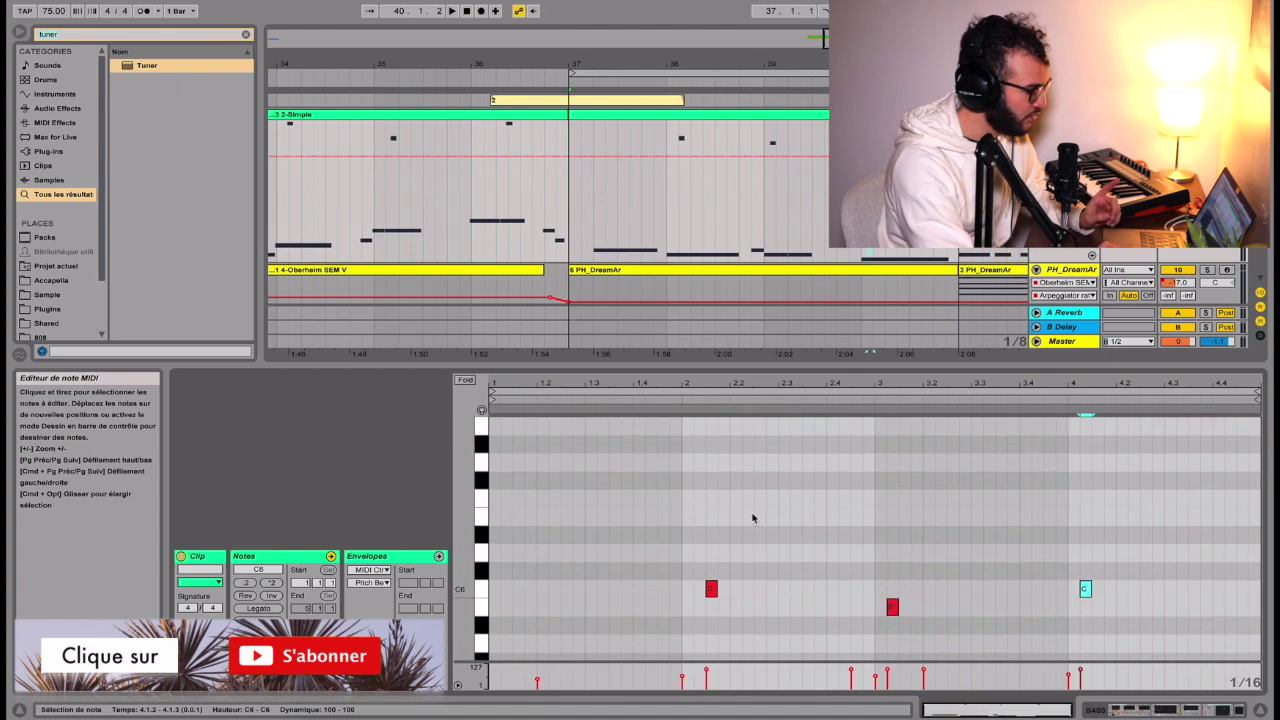
Add a sixteenth-long B5 at 2.2.1 and move the B5 in bar 3 to 3.1.3 while the loop plays
key("shift+Tab")
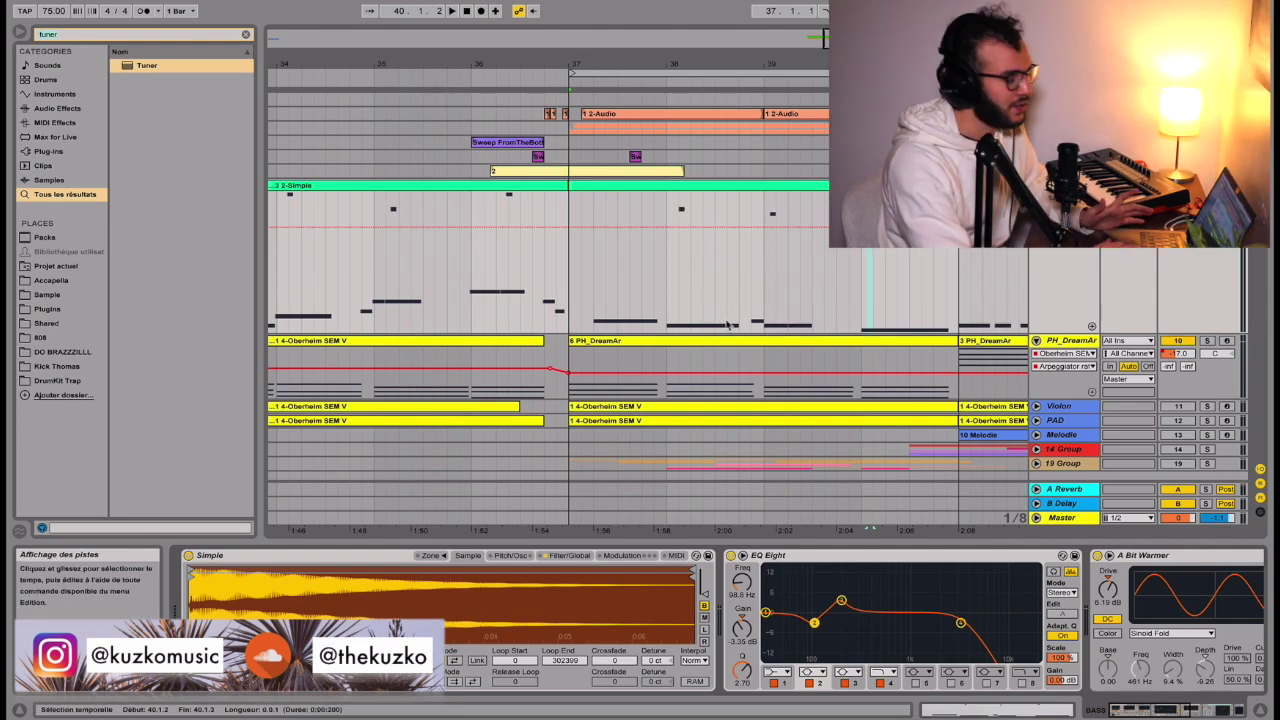
double_click(788, 213)
double_click(735, 480)
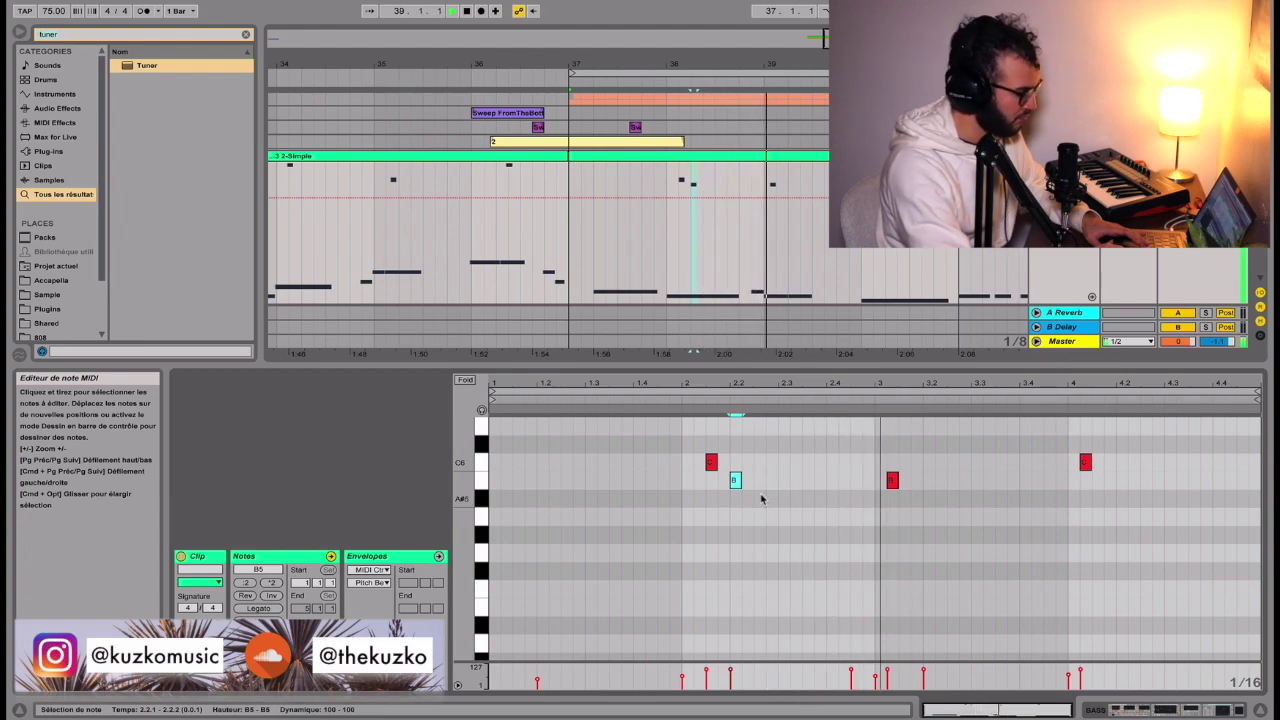
left_click_drag(892, 483, 904, 483)
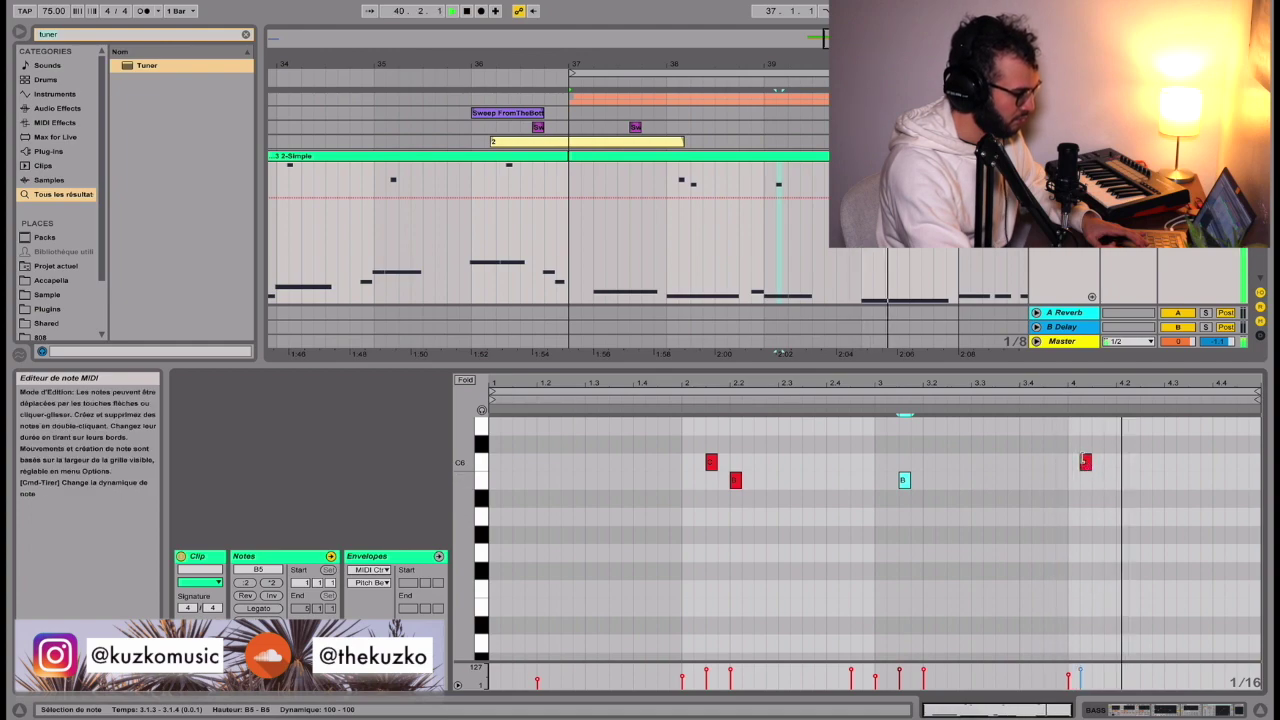
key("space")
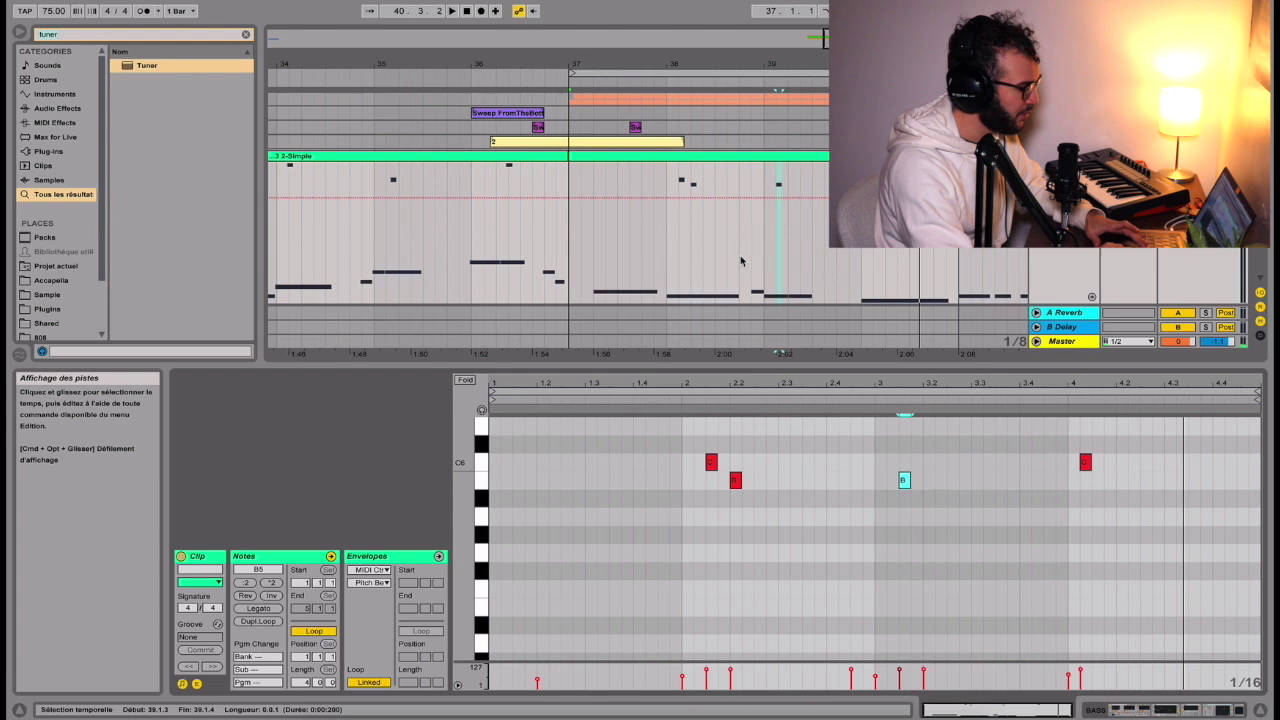
Examine the clip's lower bass notes beneath the high accent notes
left_click(746, 166)
left_click(742, 518)
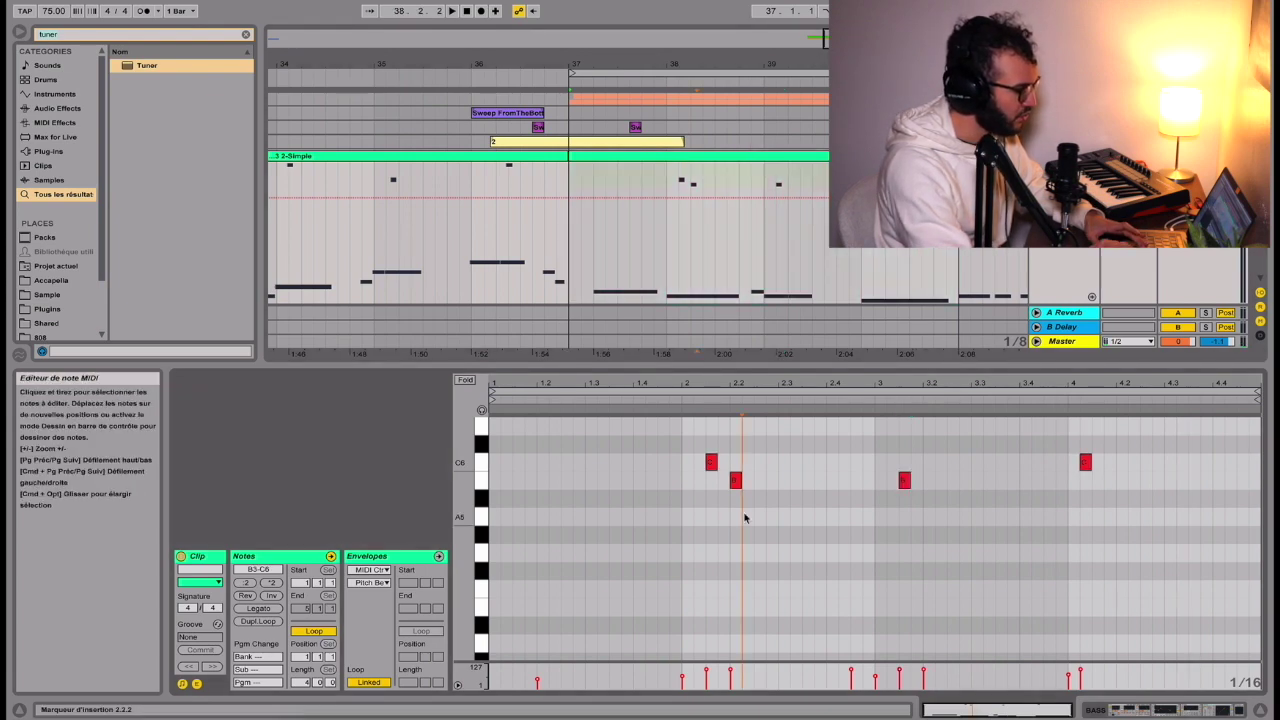
scroll(744, 518, "down", 5)
scroll(744, 518, "down", 3)
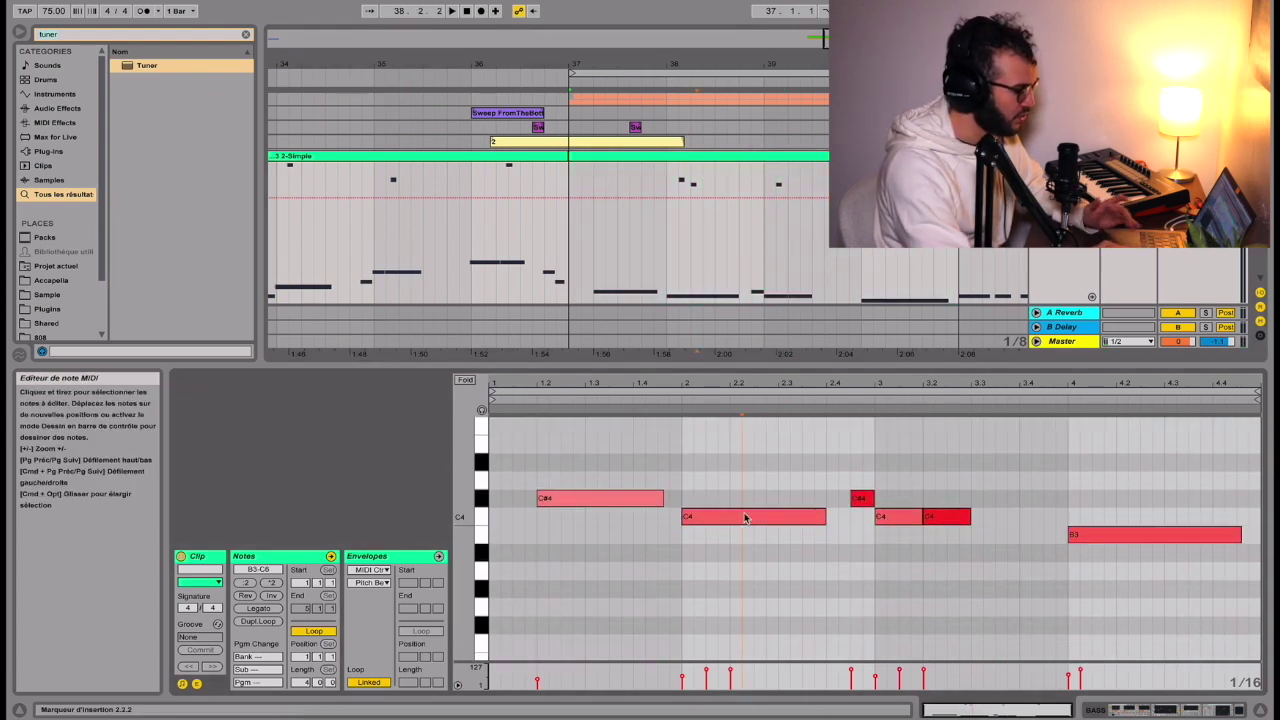
scroll(744, 518, "up", 3)
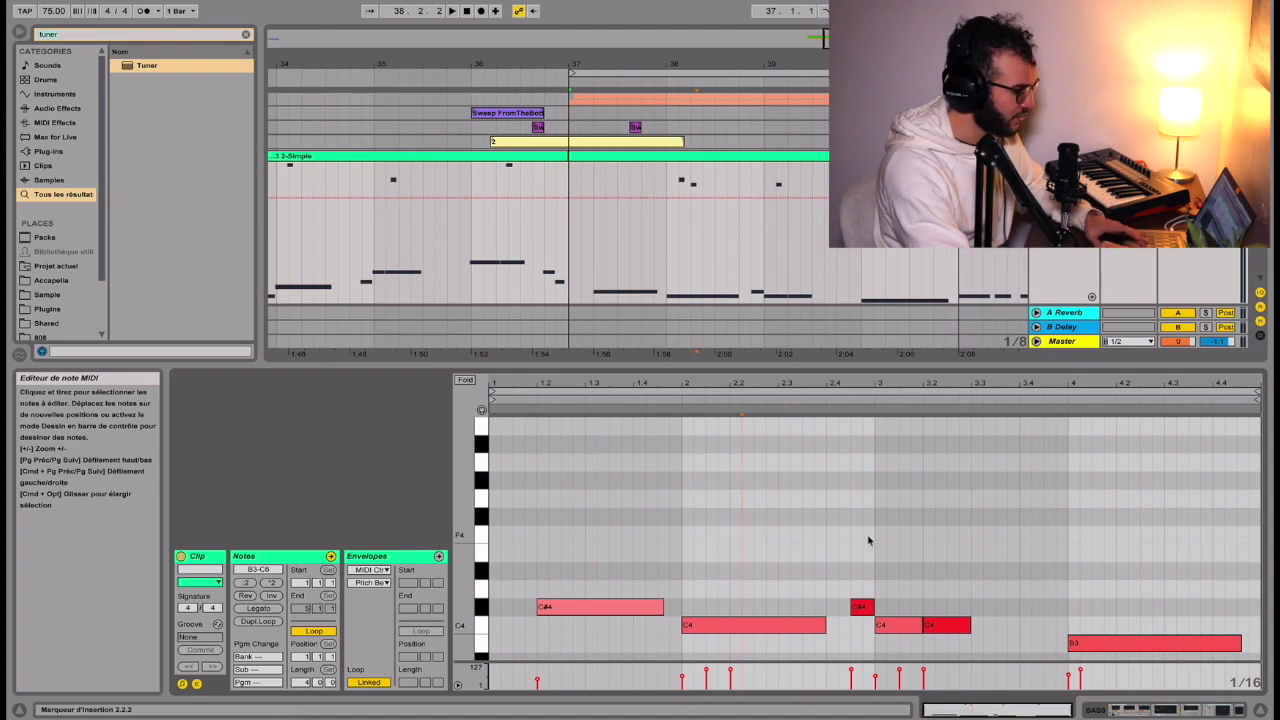
scroll(868, 541, "down", 1)
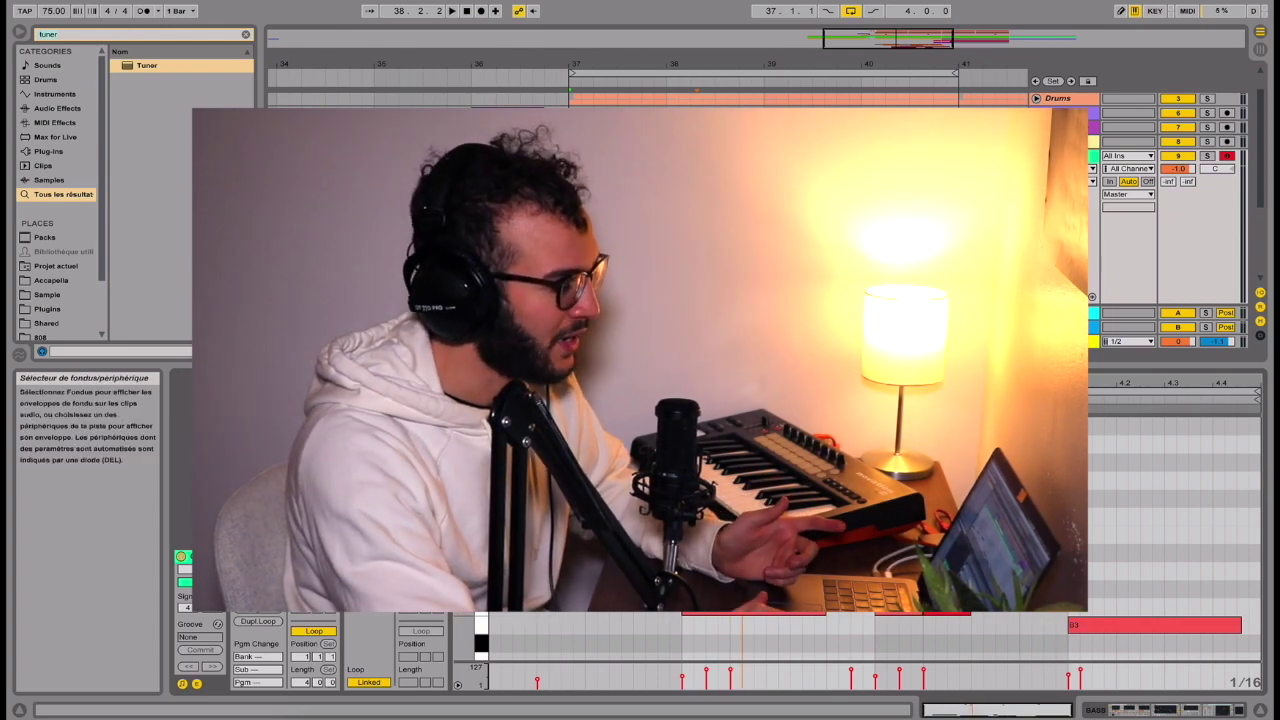
Show the BASS track's Mixer Track Panning envelope and draw a full-range swing around bar 38's two high notes, returning to centre after them
left_click(1060, 168)
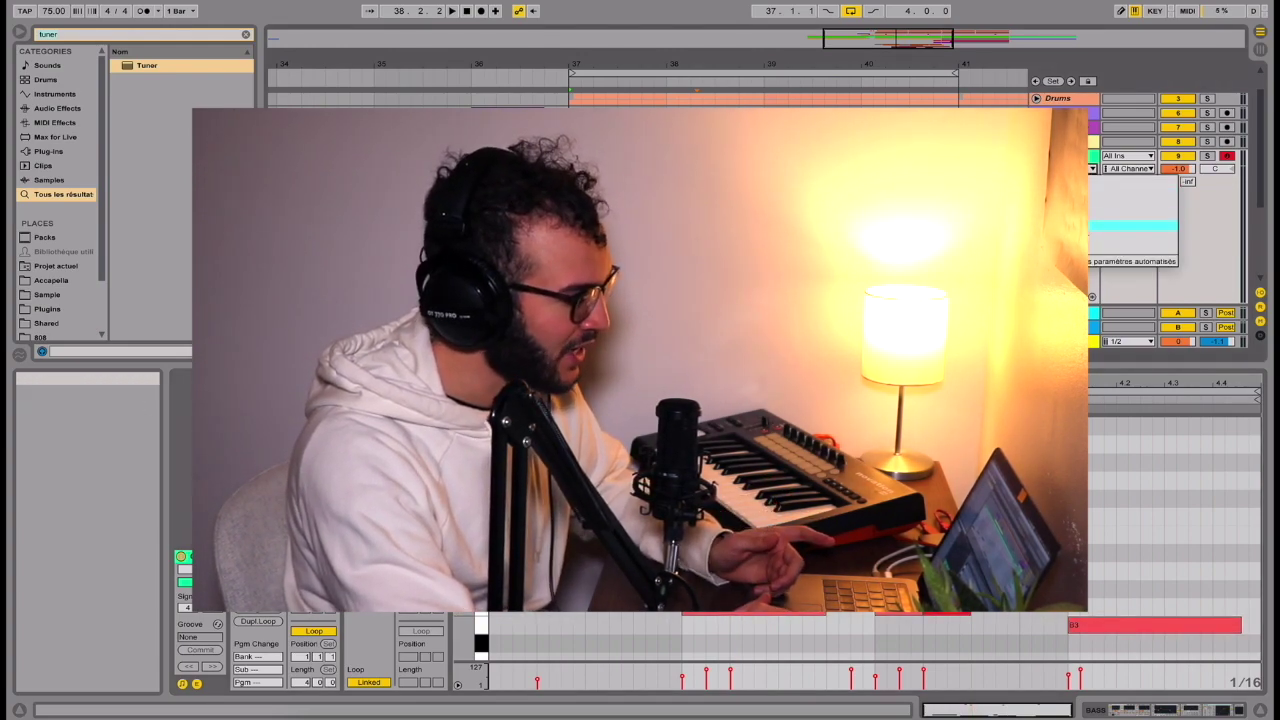
left_click(1130, 226)
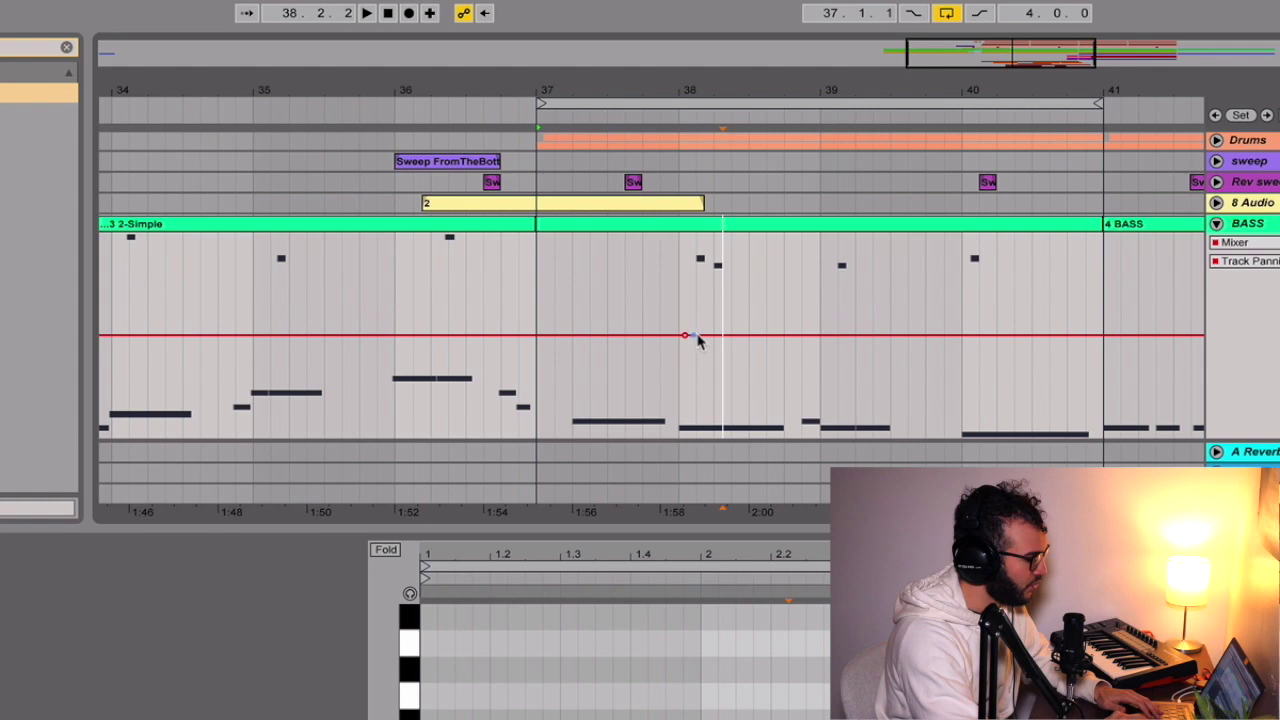
left_click_drag(678, 234, 710, 436)
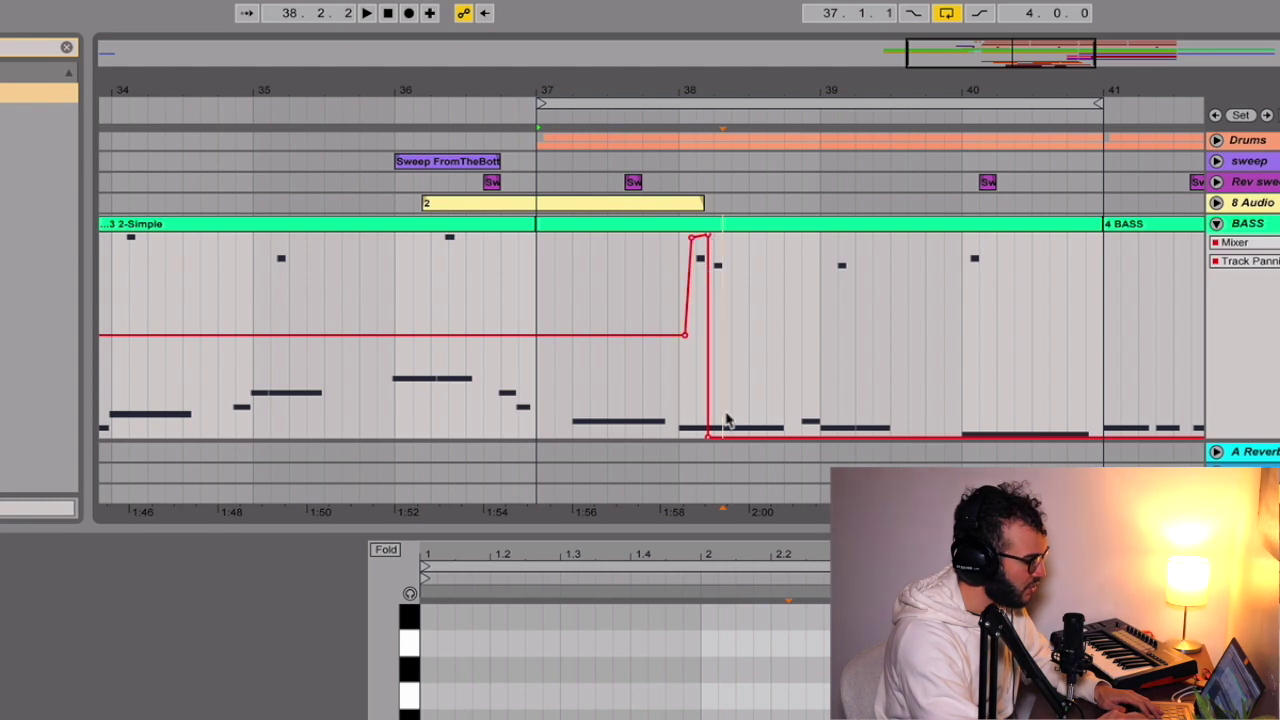
left_click_drag(732, 436, 726, 335)
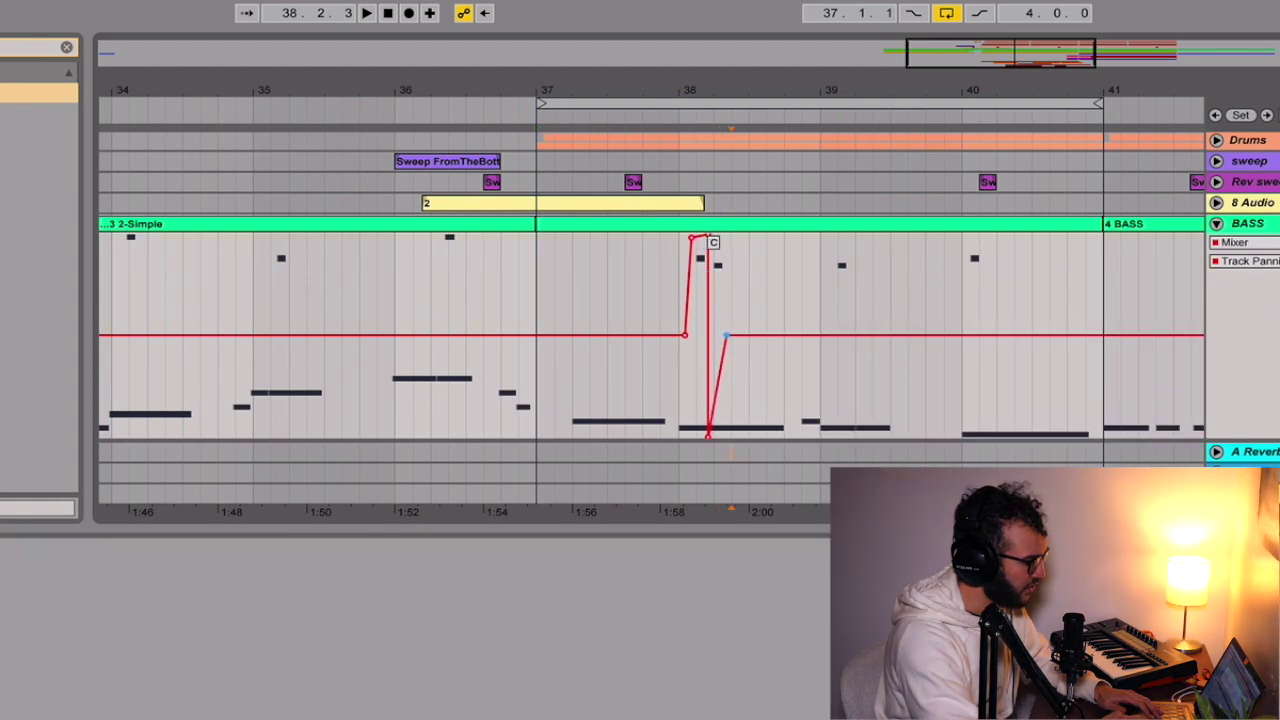
left_click(727, 385)
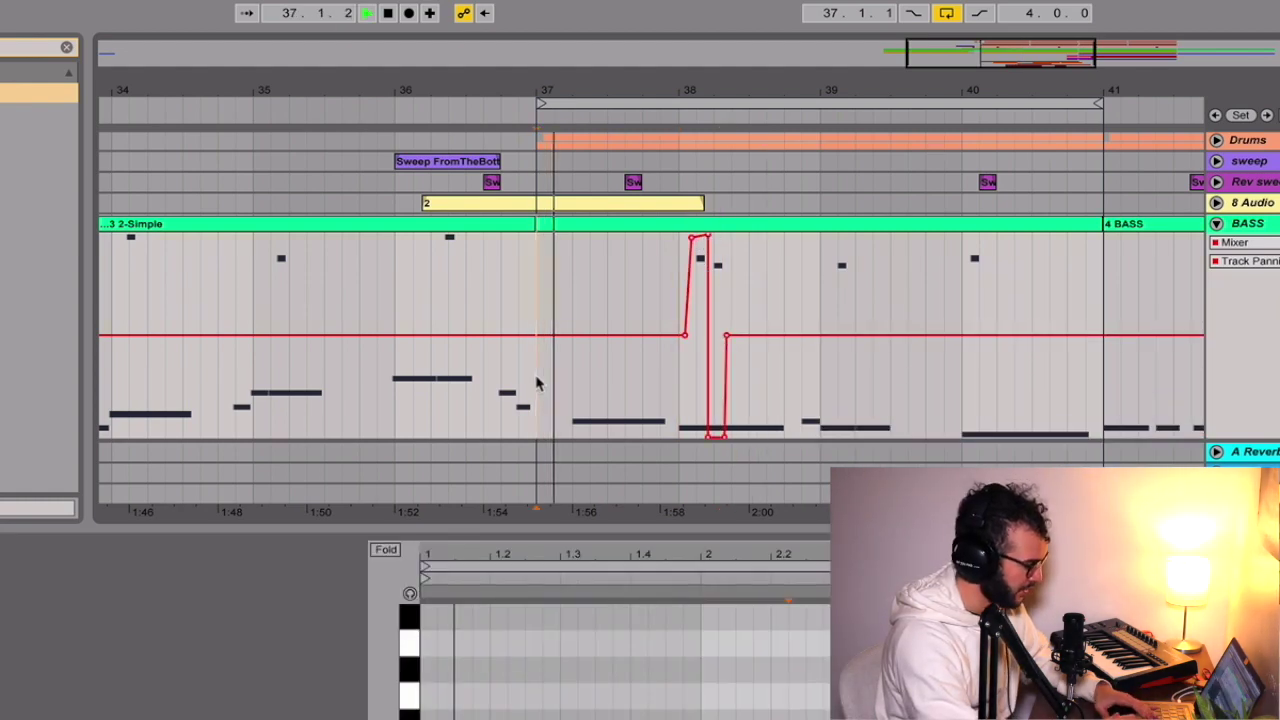